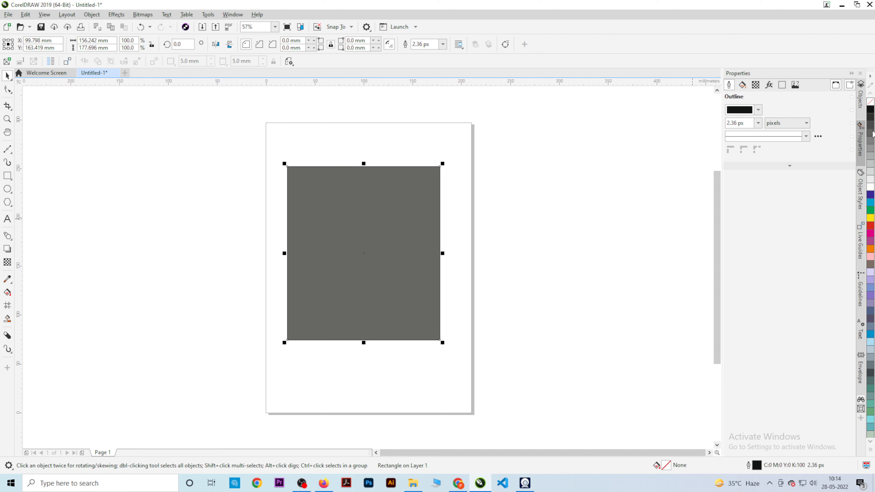
# Step: Fill the rectangle with a dark blue uniform colour, C 100, M 96, Y 4, K 18, chosen in the colour viewer
pyautogui.click(654, 175)
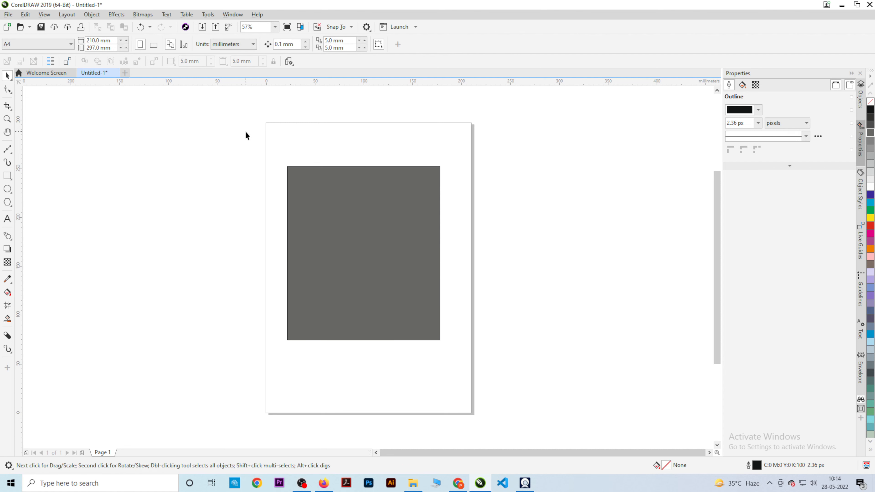
pyautogui.moveTo(245, 135); pyautogui.dragTo(496, 377)
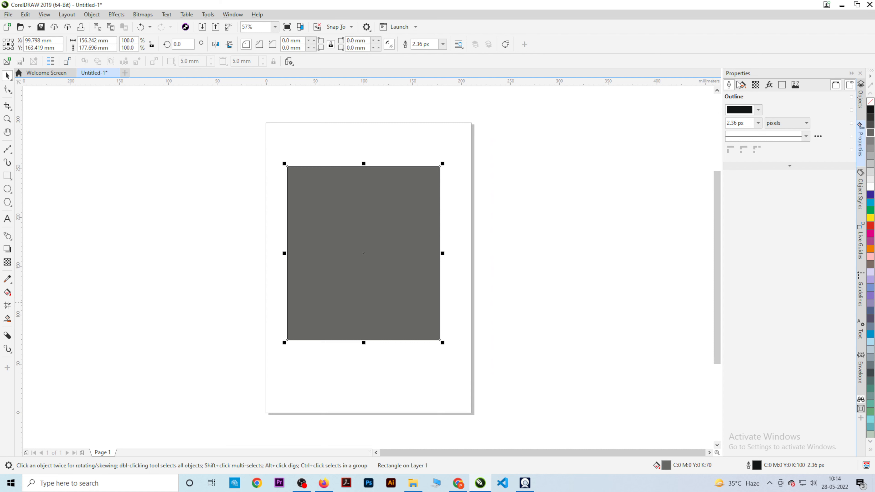
pyautogui.click(742, 86)
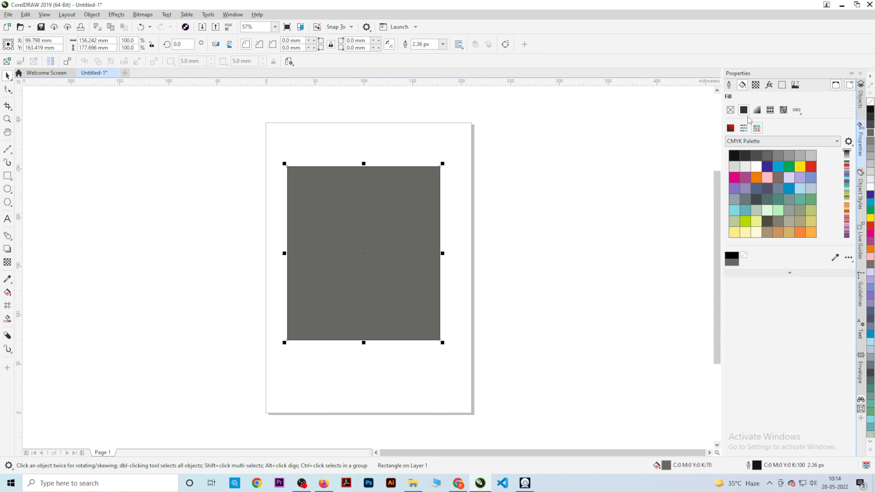
pyautogui.click(730, 128)
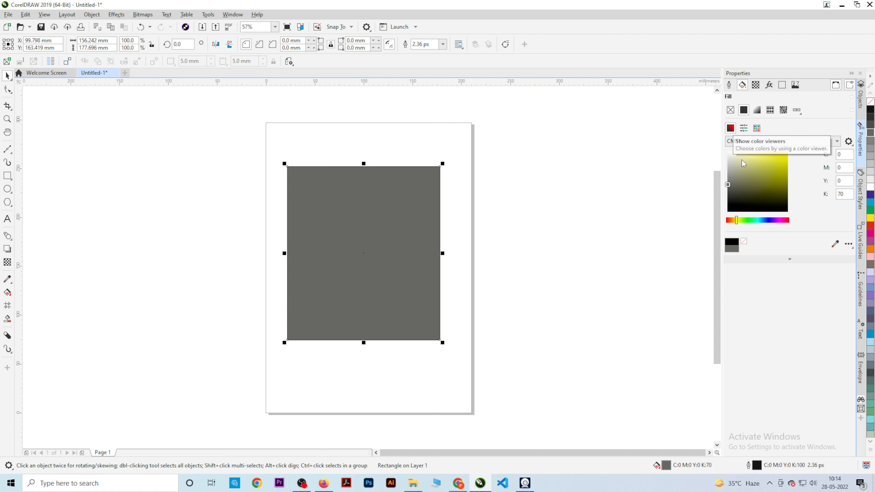
pyautogui.moveTo(755, 171); pyautogui.dragTo(781, 164)
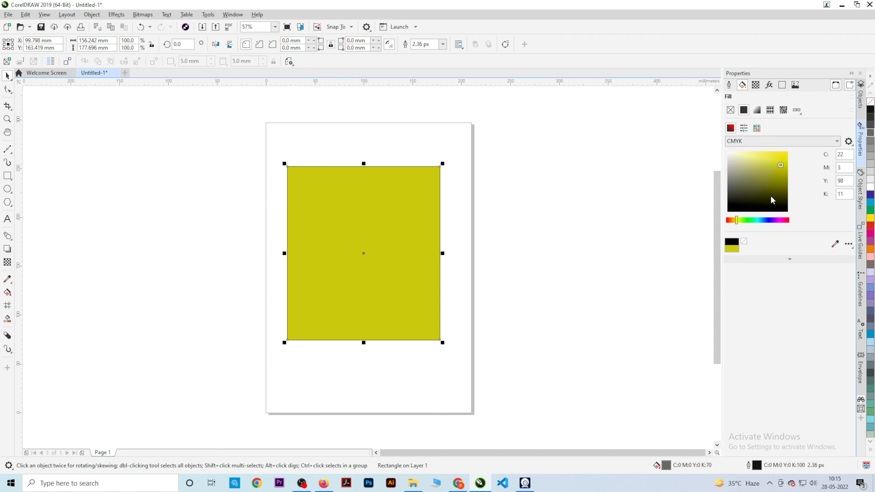
pyautogui.moveTo(748, 221); pyautogui.dragTo(766, 222)
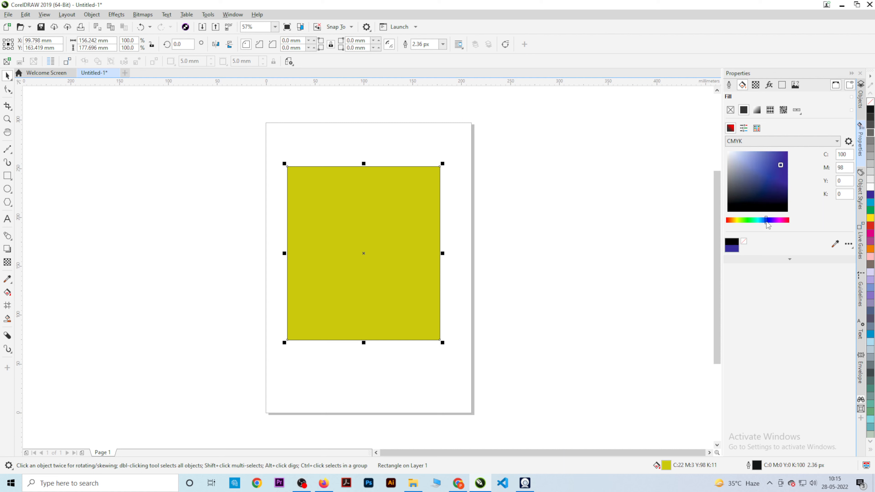
pyautogui.click(777, 186)
pyautogui.click(628, 203)
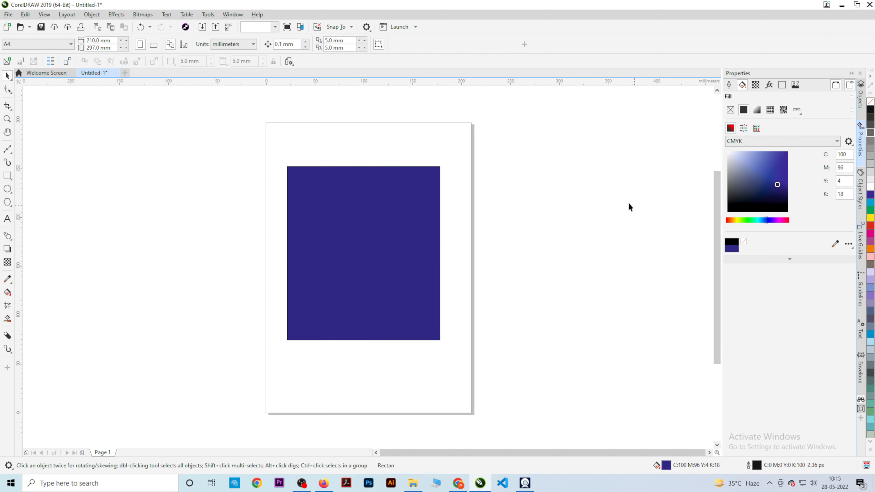
pyautogui.moveTo(226, 152); pyautogui.dragTo(564, 377)
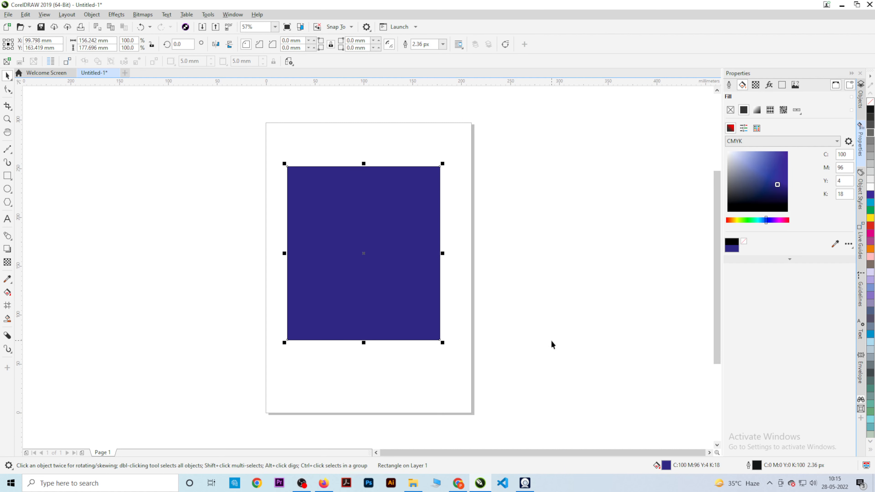
pyautogui.click(526, 310)
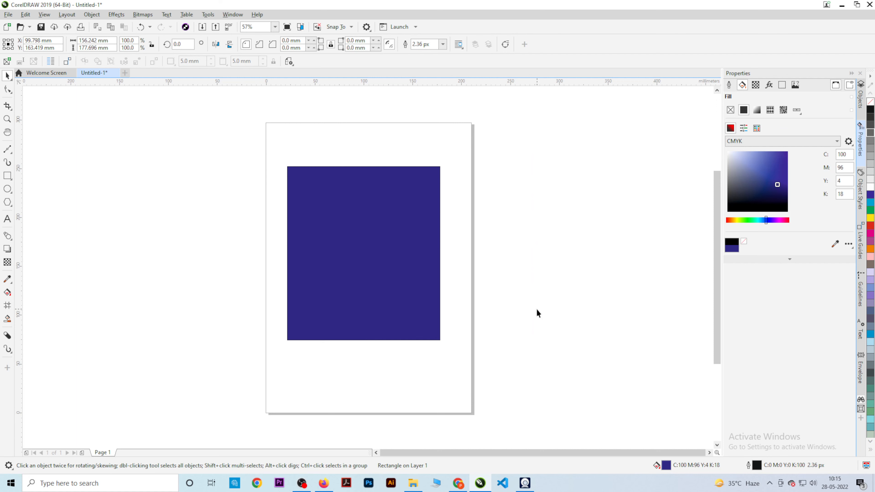
pyautogui.click(406, 248)
pyautogui.scroll(-2, 405, 248)
pyautogui.hscroll(-3, 393, 269)
pyautogui.scroll(2, 392, 269)
pyautogui.click(393, 271)
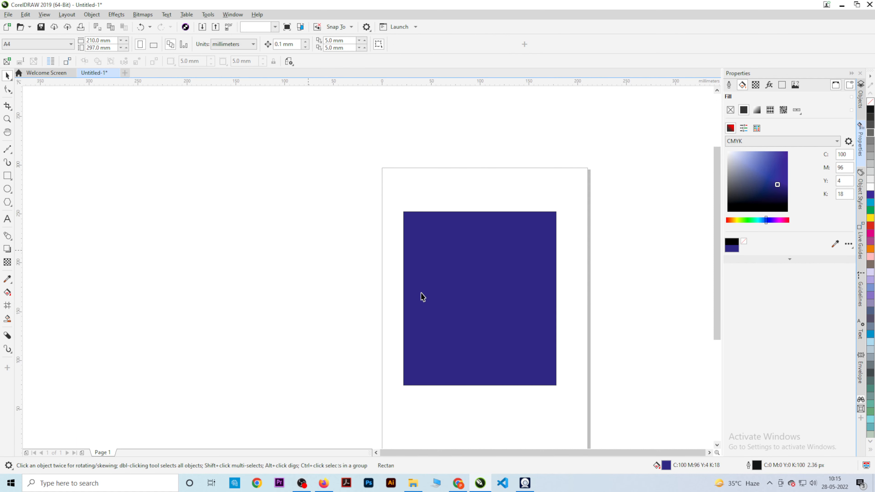
# Step: Resize the blue rectangle to a square 100 mm wide and 100 mm high
pyautogui.click(422, 296)
pyautogui.scroll(-1, 480, 287)
pyautogui.scroll(-1, 480, 287)
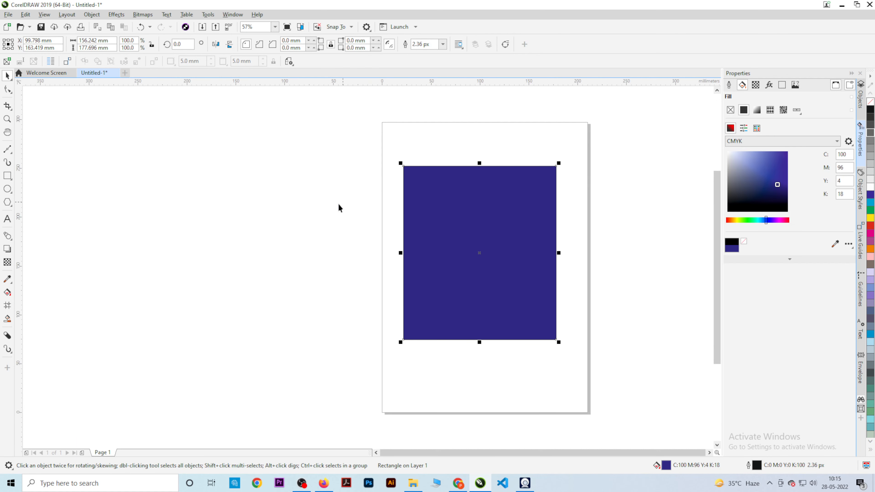
pyautogui.click(112, 42)
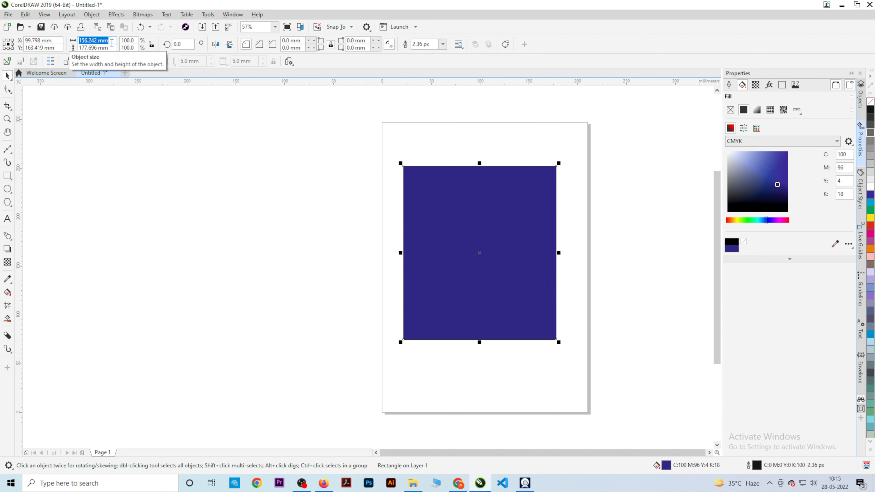
pyautogui.write('100')
pyautogui.press('Tab')
pyautogui.write('100')
pyautogui.press('Tab')
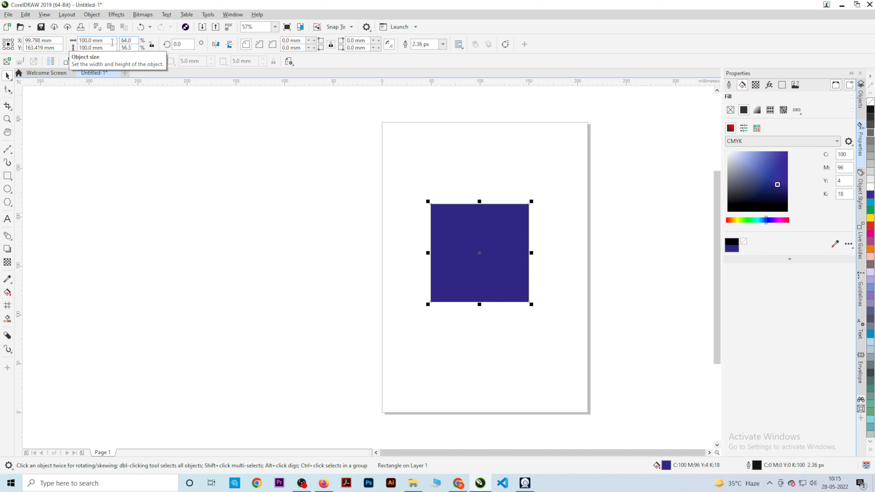
pyautogui.click(338, 155)
# Step: Centre the blue square on the page and fit the whole page in view
pyautogui.moveTo(295, 200); pyautogui.dragTo(580, 343)
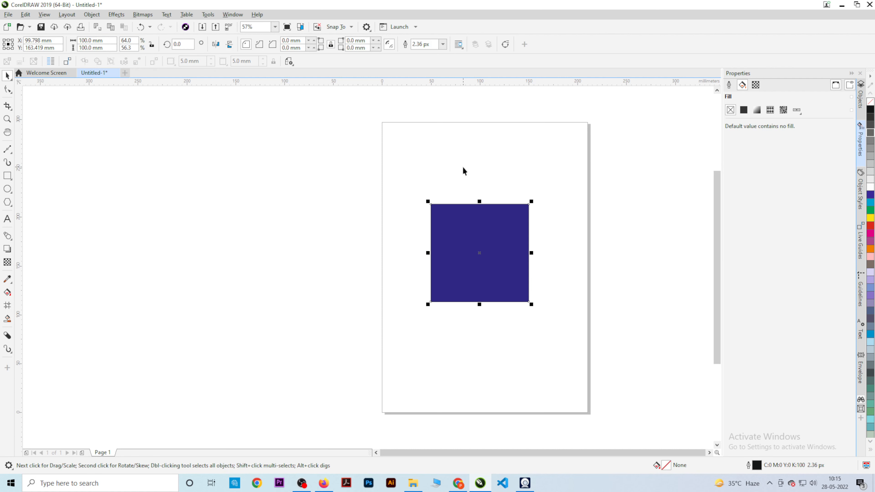
pyautogui.click(151, 44)
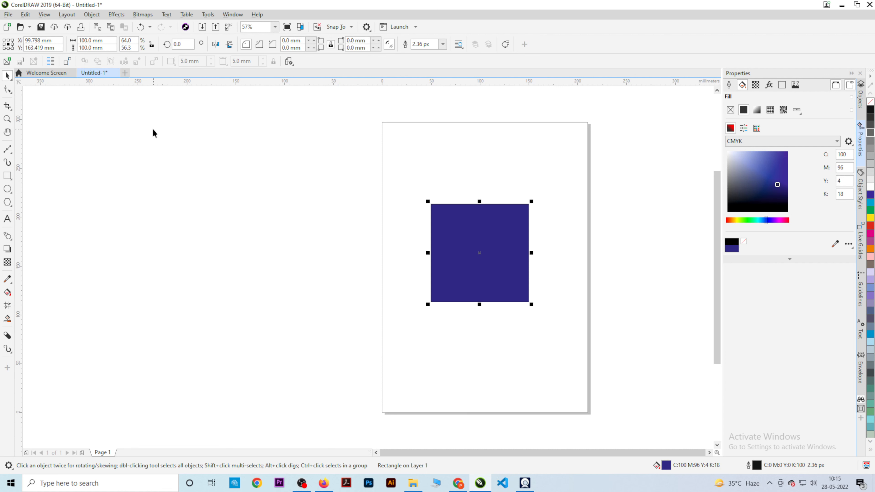
pyautogui.press('p')
pyautogui.click(193, 217)
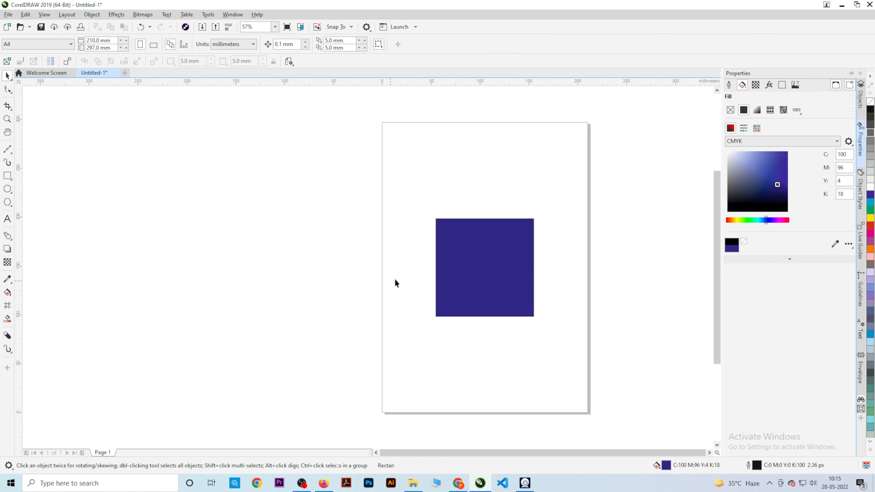
pyautogui.hotkey('shift', 'F4')
# Step: Round all corners of the blue square with the Shape tool to the full 50 mm radius, making a circle
pyautogui.moveTo(217, 218); pyautogui.dragTo(522, 351)
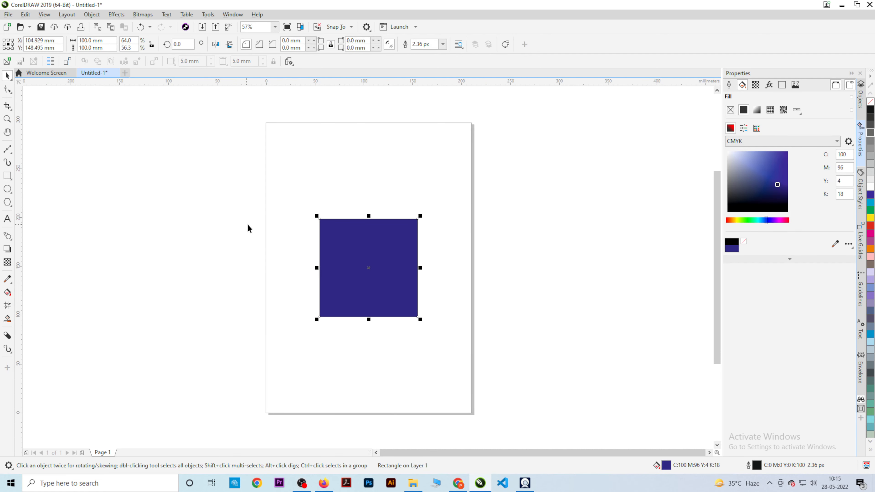
pyautogui.click(8, 90)
pyautogui.click(44, 91)
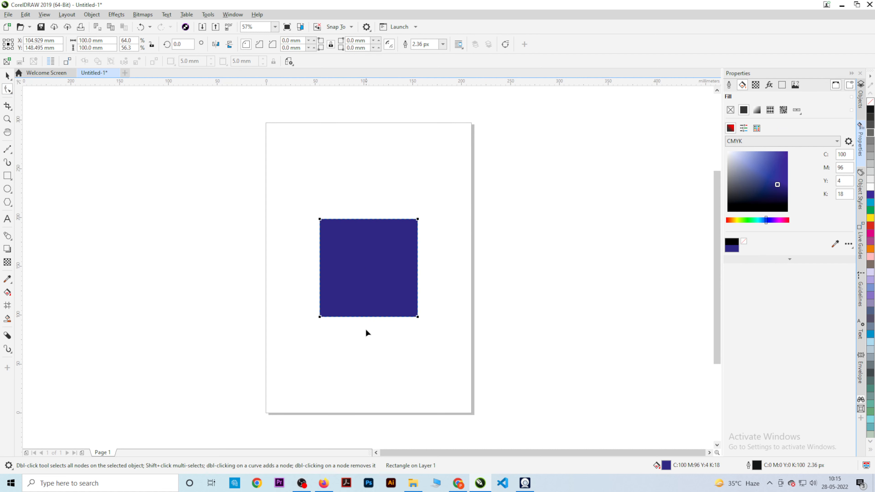
pyautogui.click(7, 90)
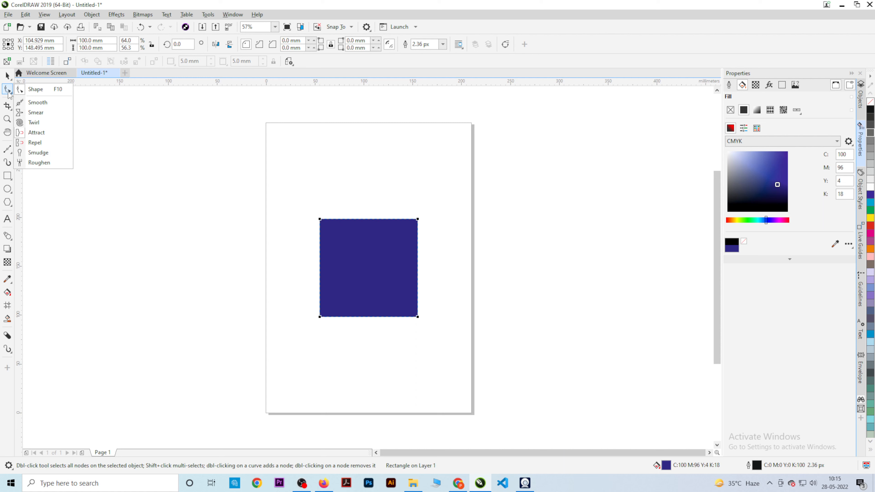
pyautogui.click(8, 92)
pyautogui.click(8, 92)
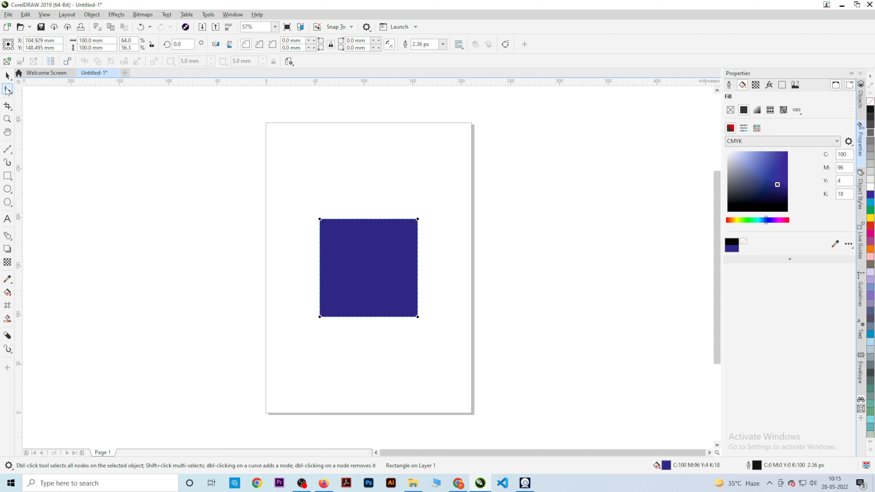
pyautogui.click(8, 91)
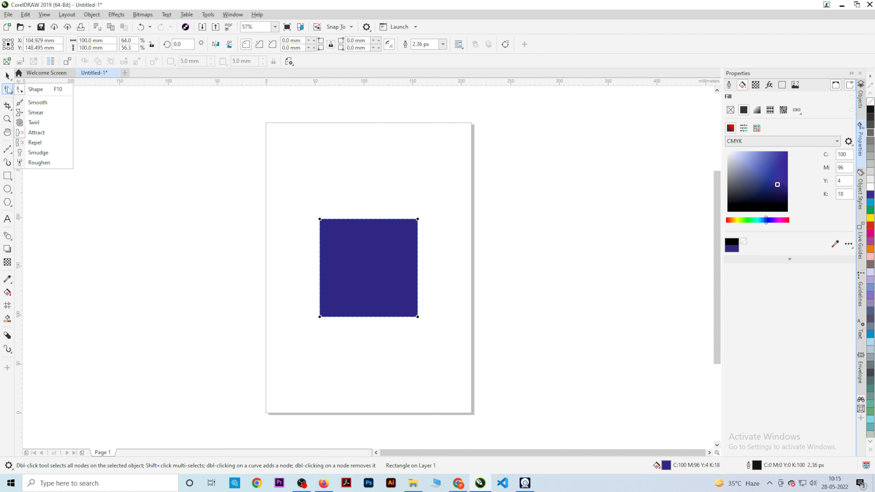
pyautogui.click(44, 143)
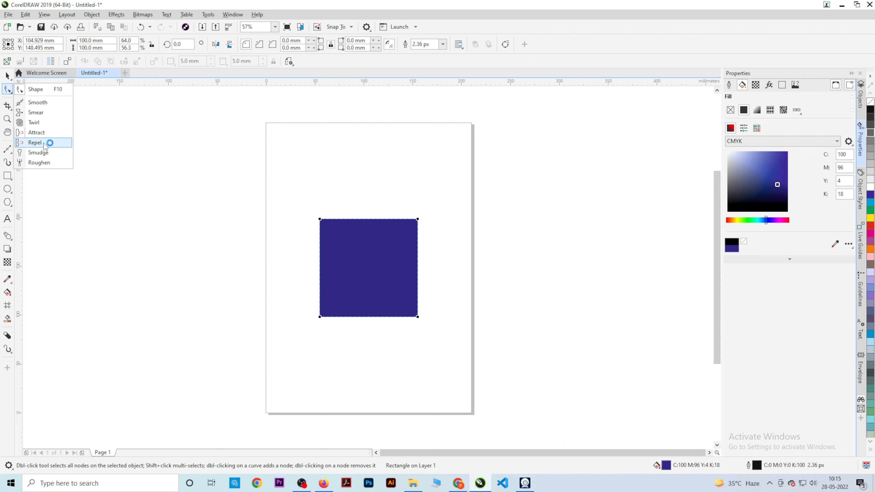
pyautogui.click(53, 91)
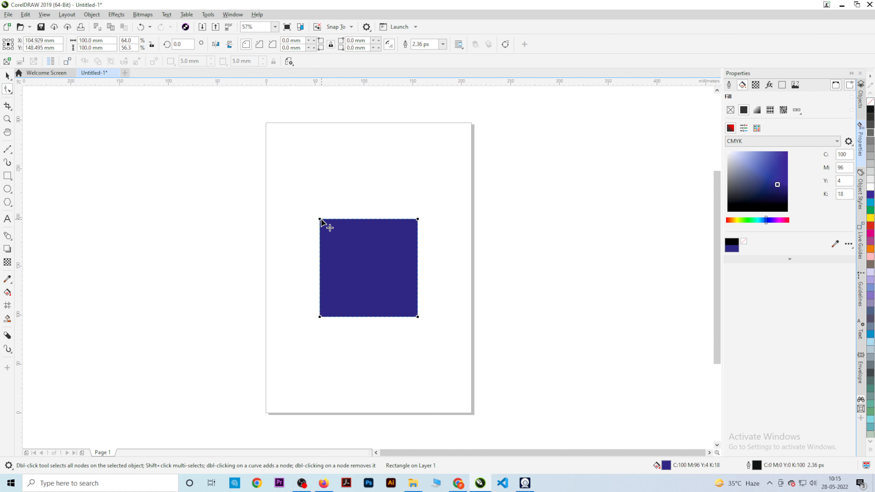
pyautogui.moveTo(320, 219); pyautogui.dragTo(295, 262)
pyautogui.press('space')
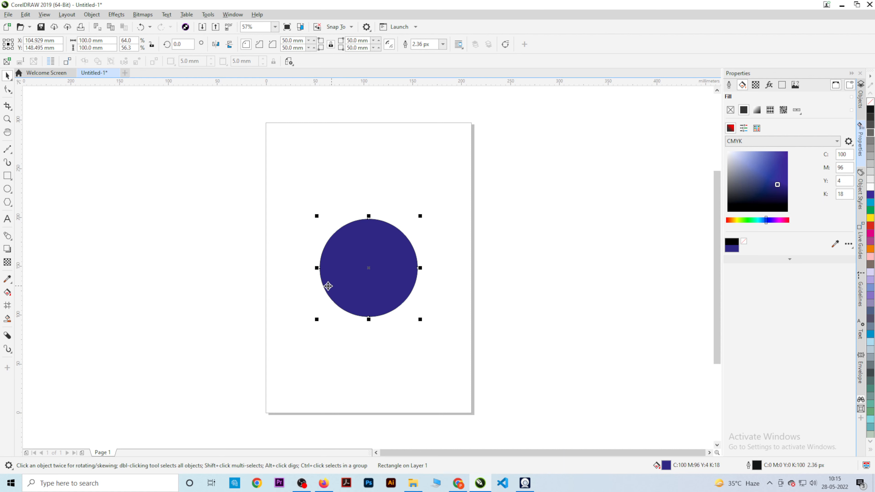
# Step: Pull the circle back to a square with the Shape tool and round its corners to a radius of about 13.2 mm
pyautogui.moveTo(179, 192); pyautogui.dragTo(514, 348)
pyautogui.scroll(3, 382, 255)
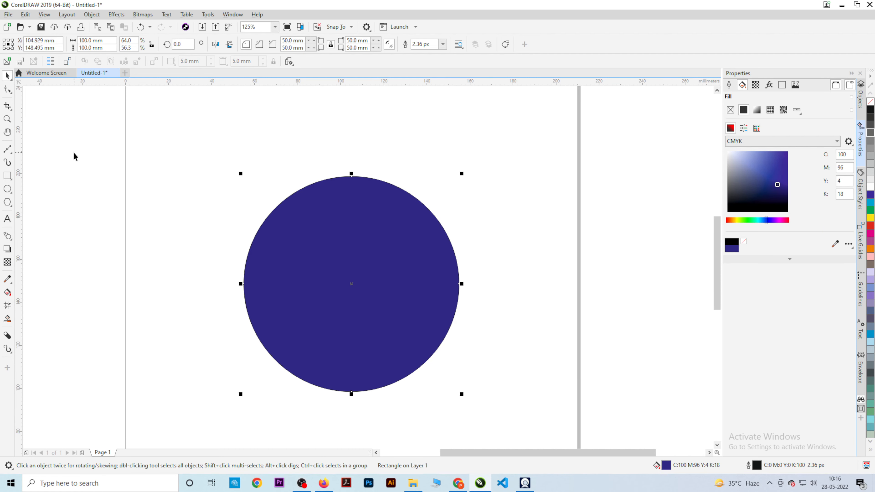
pyautogui.scroll(-2, 504, 293)
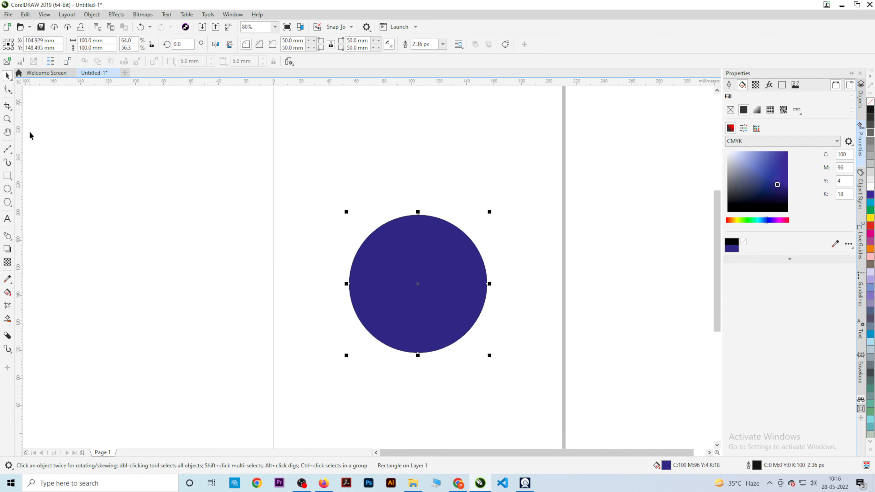
pyautogui.click(8, 89)
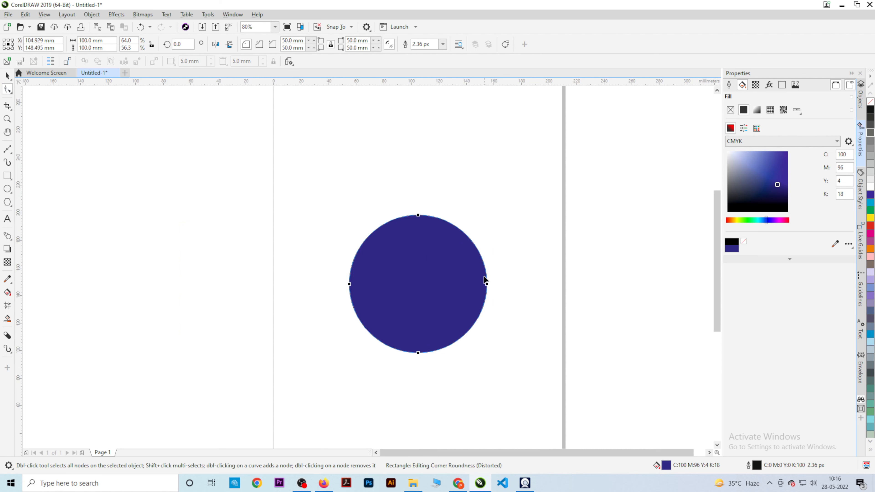
pyautogui.moveTo(487, 283); pyautogui.dragTo(486, 215)
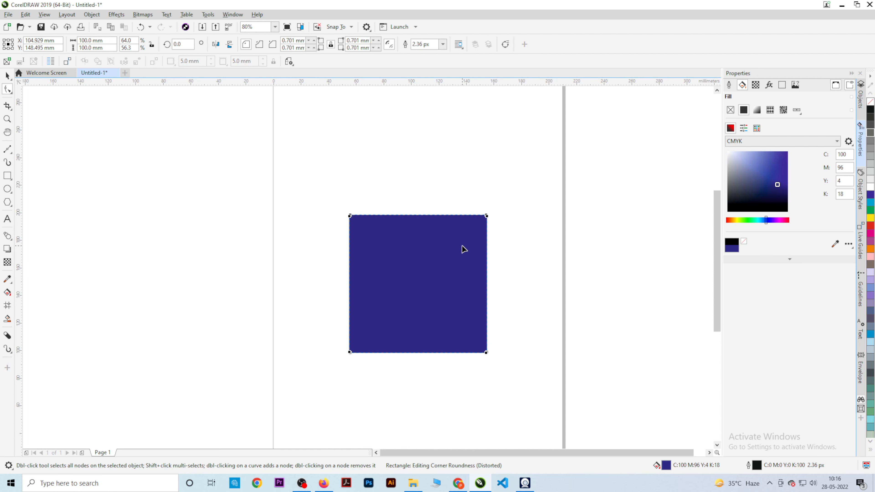
pyautogui.scroll(3, 463, 249)
pyautogui.moveTo(509, 192); pyautogui.dragTo(522, 224)
pyautogui.press('space')
pyautogui.scroll(-4, 413, 207)
pyautogui.click(309, 238)
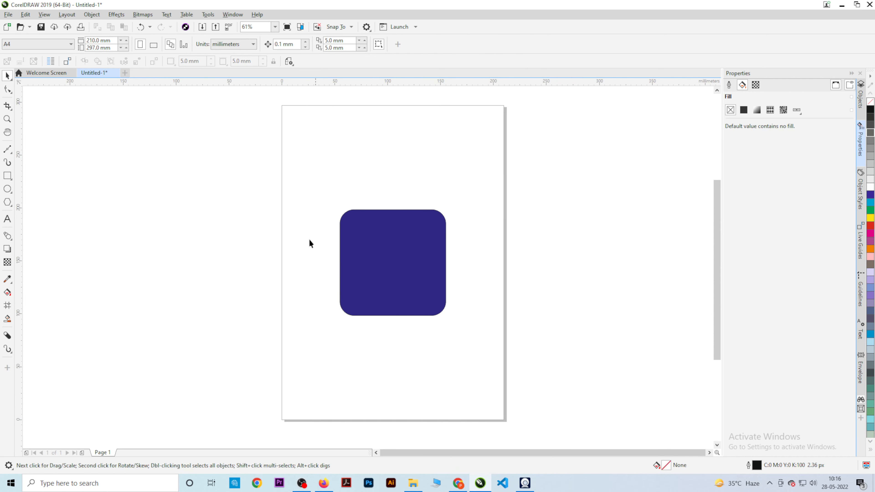
pyautogui.moveTo(191, 196); pyautogui.dragTo(505, 325)
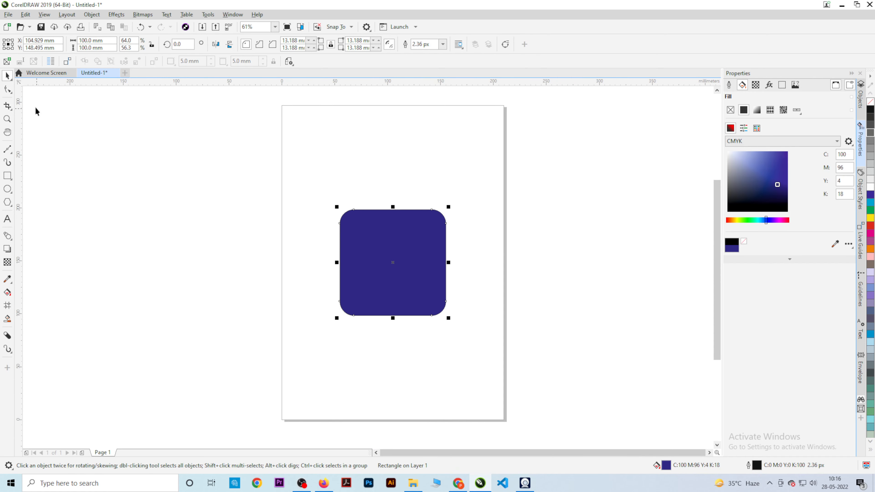
pyautogui.click(13, 89)
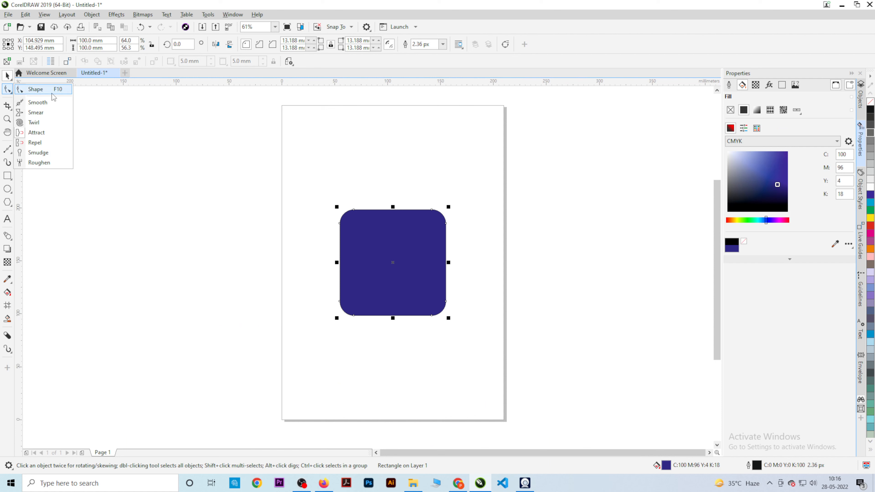
pyautogui.click(147, 157)
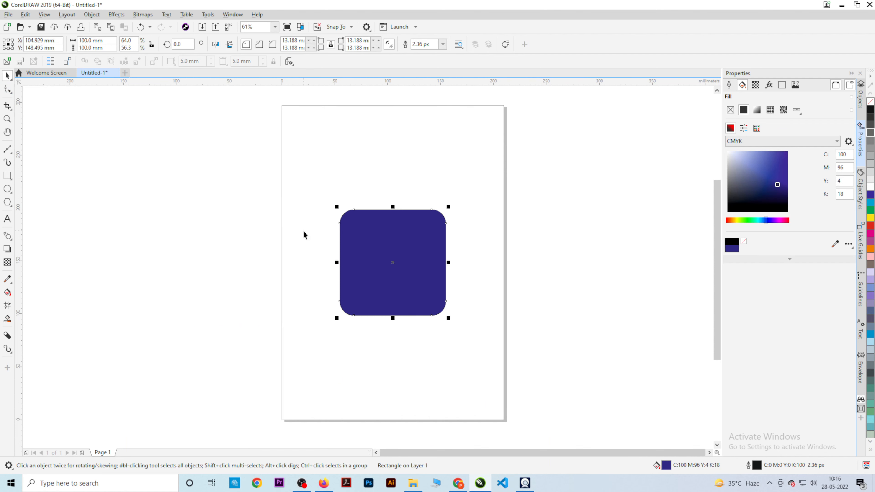
# Step: Switch to Chrome and search Google Images for "simple corel tracing"
pyautogui.click(458, 483)
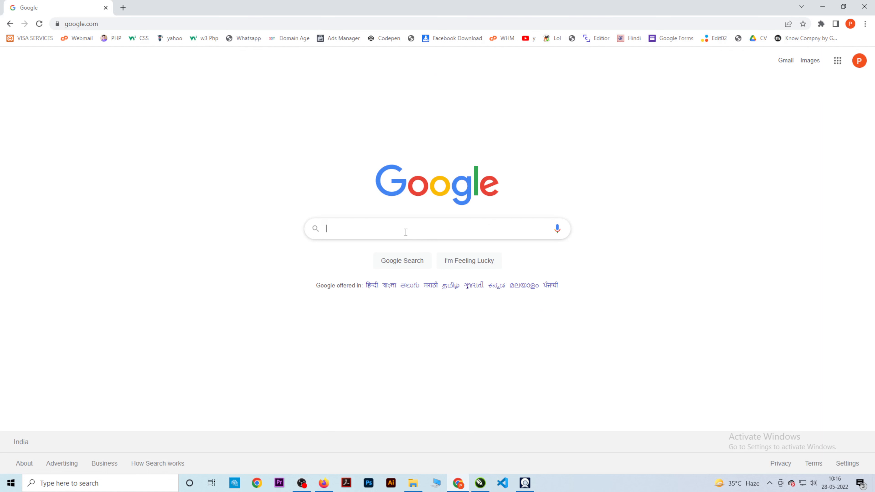
pyautogui.write('simple ')
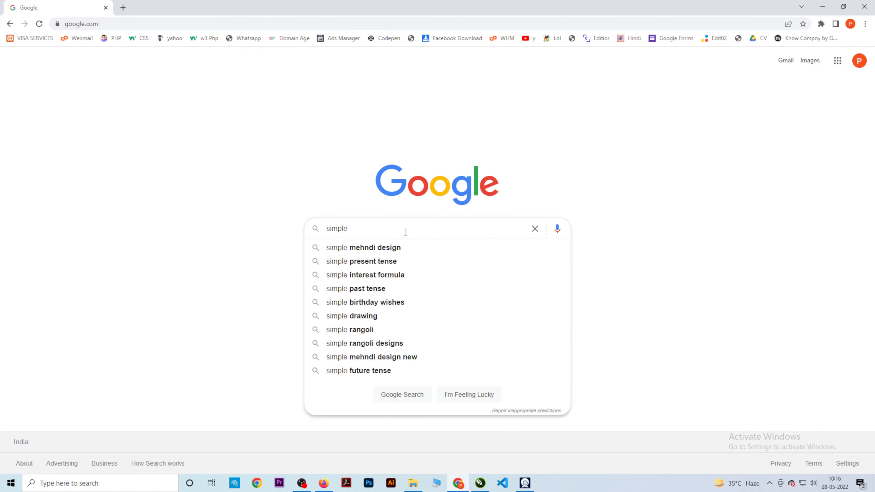
pyautogui.write('cor')
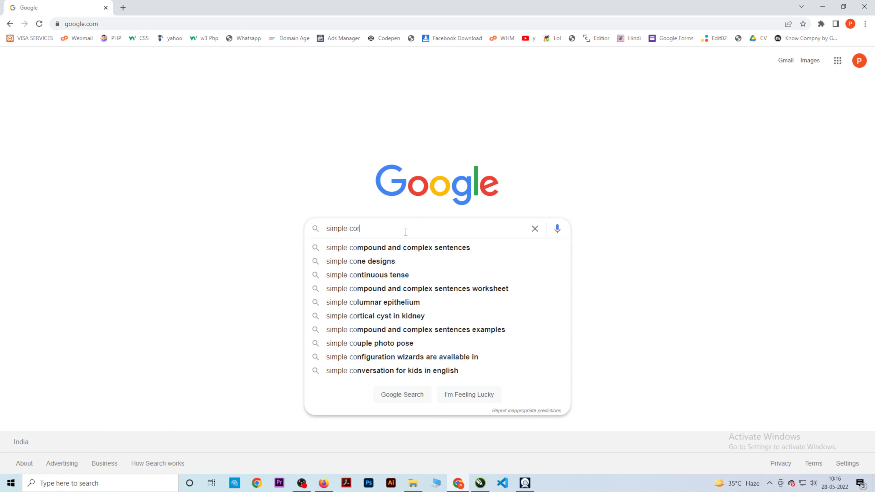
pyautogui.write('el tracing')
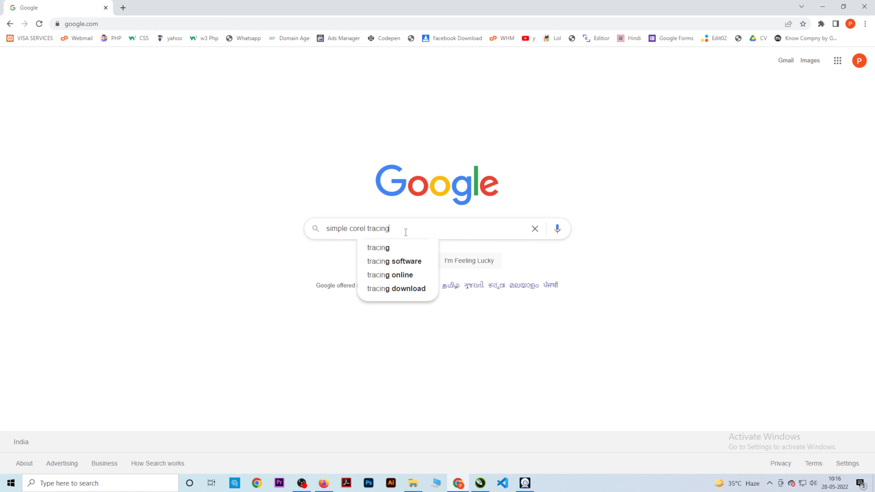
pyautogui.press('Return')
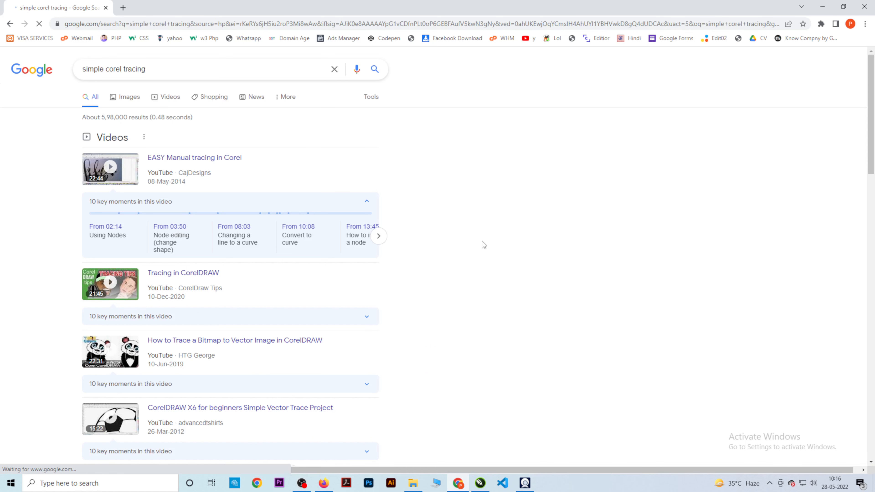
pyautogui.click(128, 99)
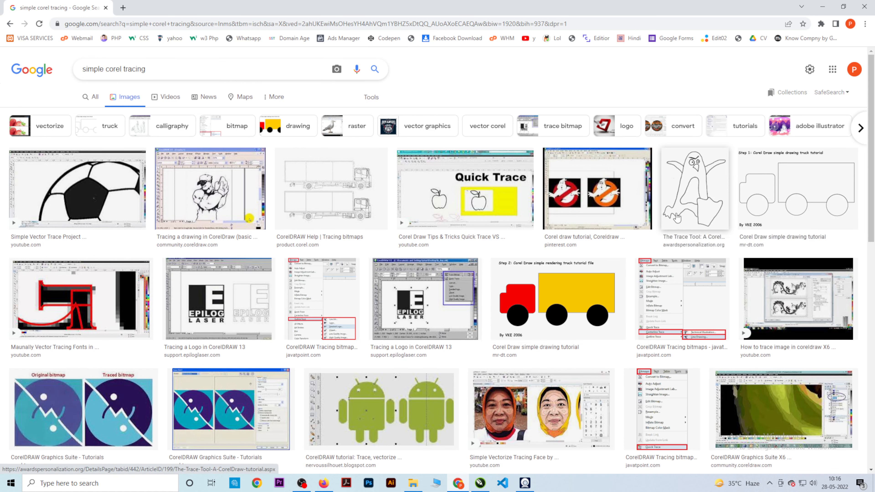
# Step: Open the preview of the penguin line drawing from "The Trace Tool: A CorelDraw tutorial" and copy the image
pyautogui.click(700, 188)
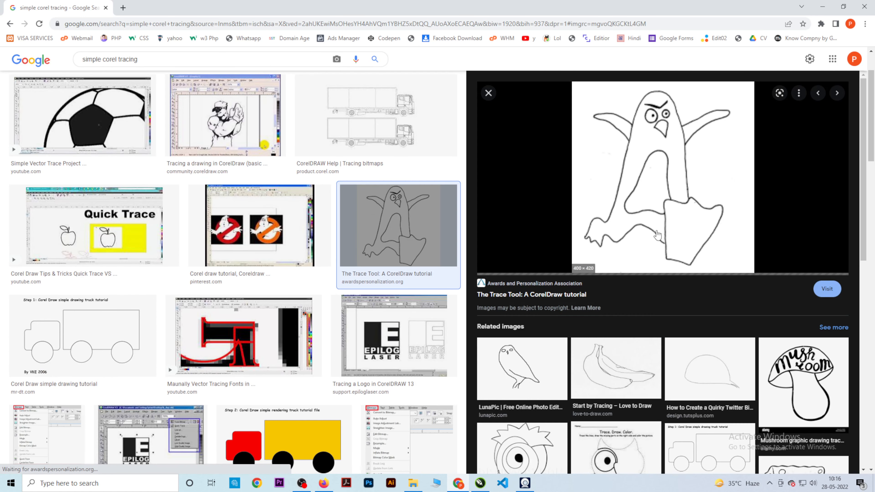
pyautogui.rightClick(645, 181)
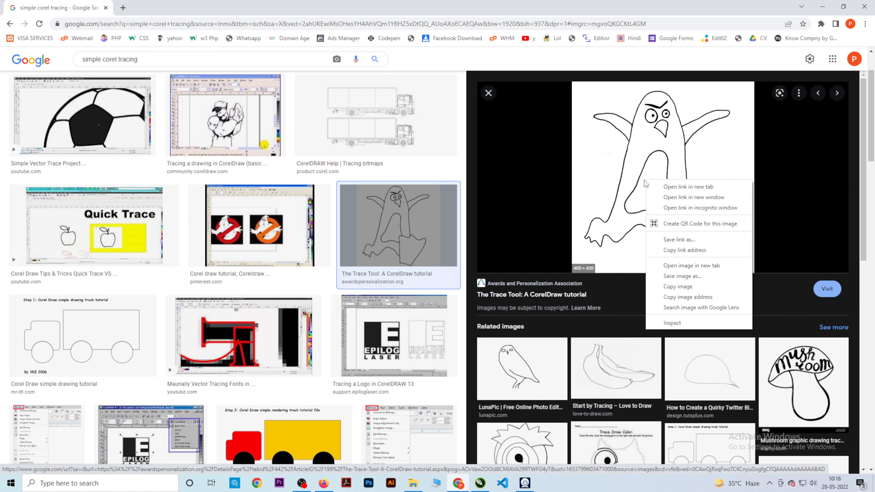
pyautogui.click(684, 287)
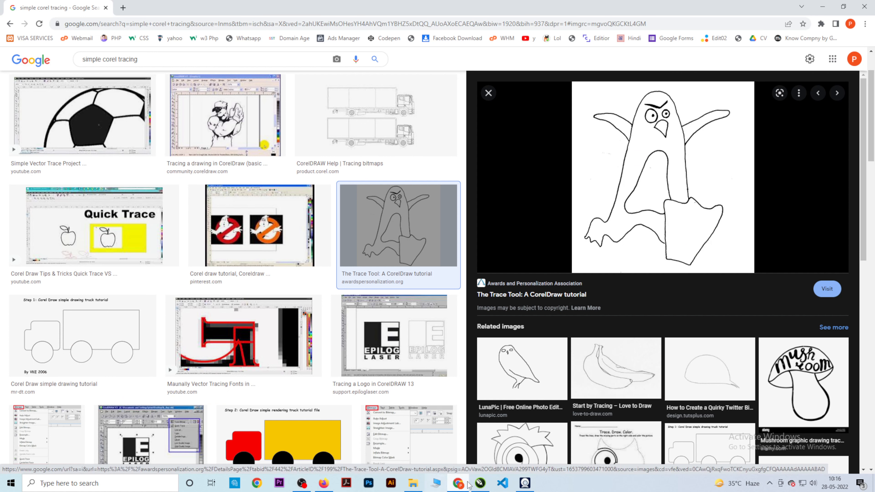
# Step: Switch to CorelDRAW, delete the rounded blue square and paste the penguin drawing onto the page
pyautogui.click(479, 482)
pyautogui.click(552, 390)
pyautogui.hotkey('ctrl', 'a')
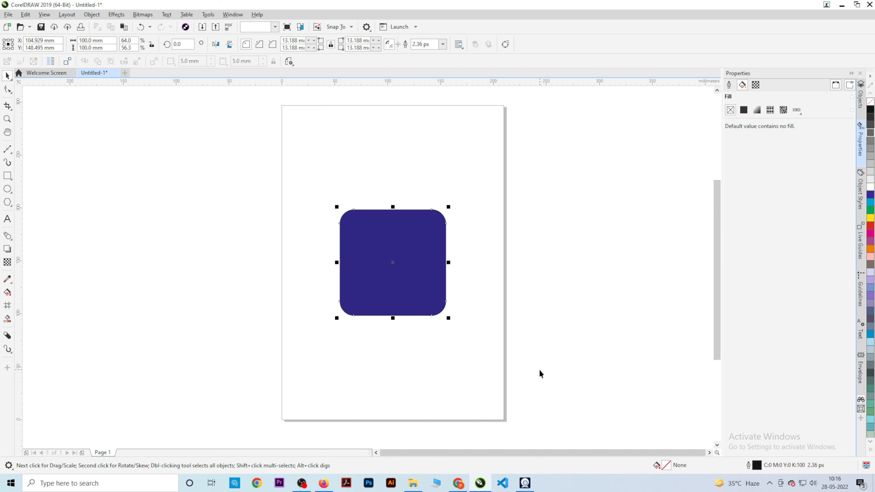
pyautogui.press('Delete')
pyautogui.hotkey('ctrl', 'v')
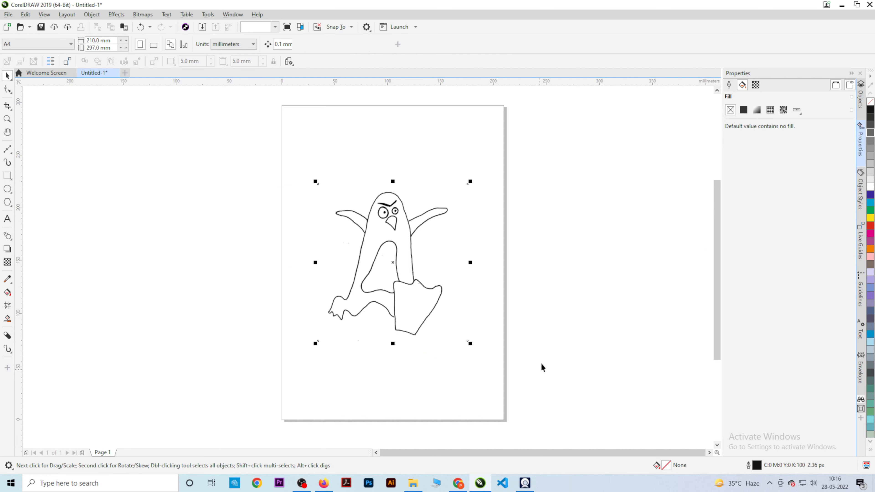
pyautogui.click(618, 307)
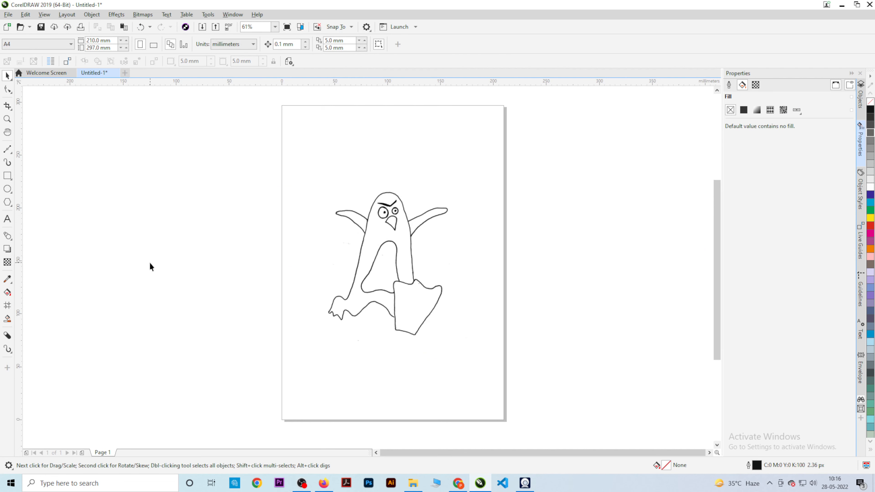
# Step: Draw an unfilled rectangle about 101 mm wide and 98 mm high over the penguin's lower body
pyautogui.click(7, 175)
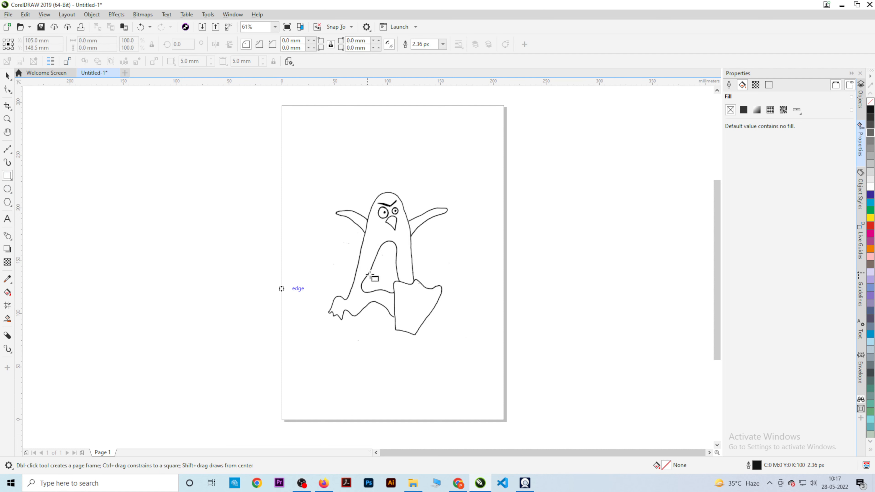
pyautogui.scroll(1, 379, 290)
pyautogui.scroll(-1, 378, 289)
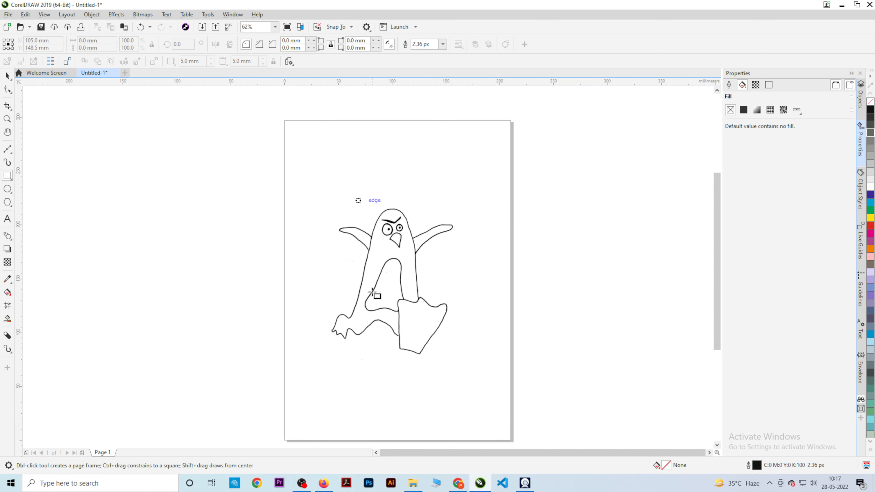
pyautogui.moveTo(327, 248); pyautogui.dragTo(435, 353)
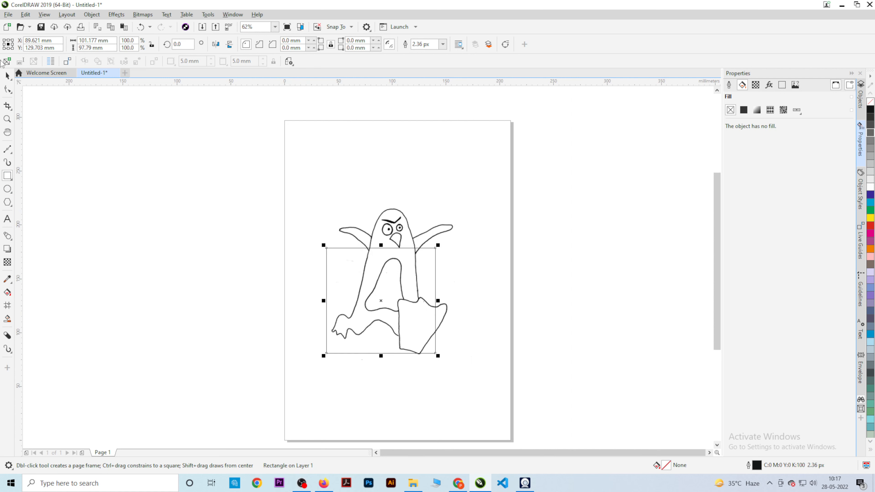
pyautogui.click(8, 76)
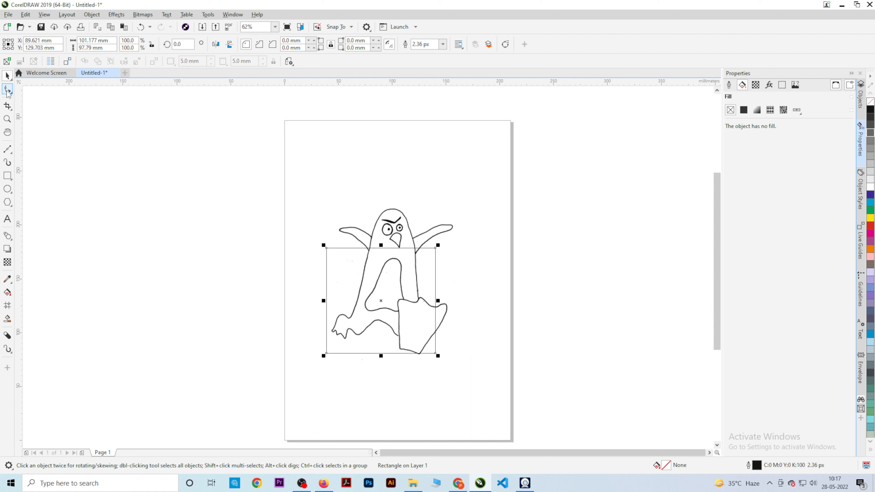
# Step: Try rounding the rectangle's corners with the Shape tool to a radius of about 15.1 mm, and undo it
pyautogui.click(7, 89)
pyautogui.press('space')
pyautogui.scroll(2, 349, 299)
pyautogui.hscroll(-2, 340, 250)
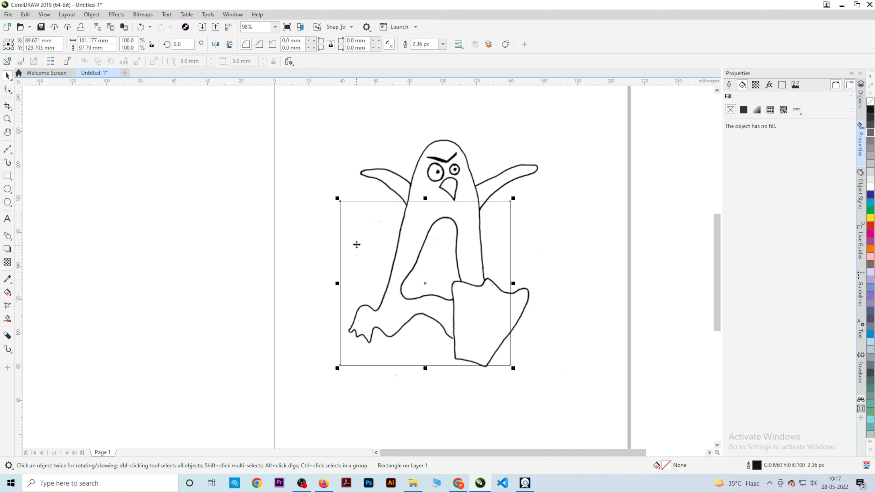
pyautogui.press('F10')
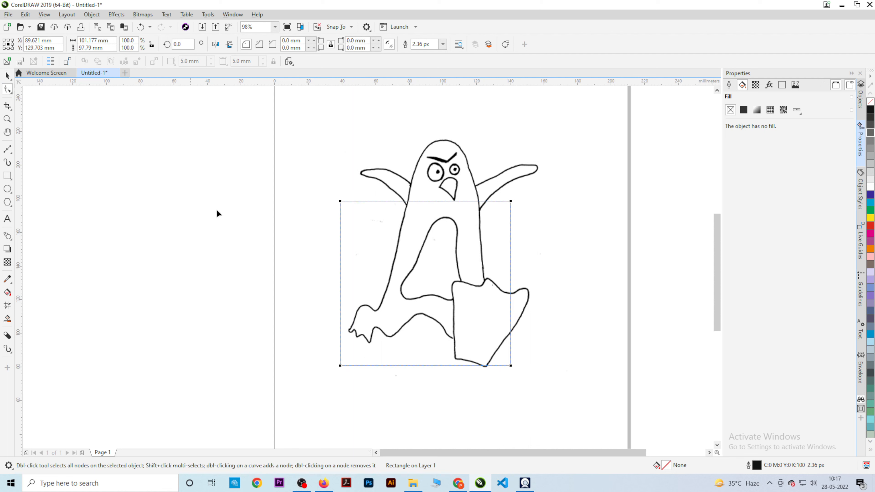
pyautogui.moveTo(341, 204); pyautogui.dragTo(327, 230)
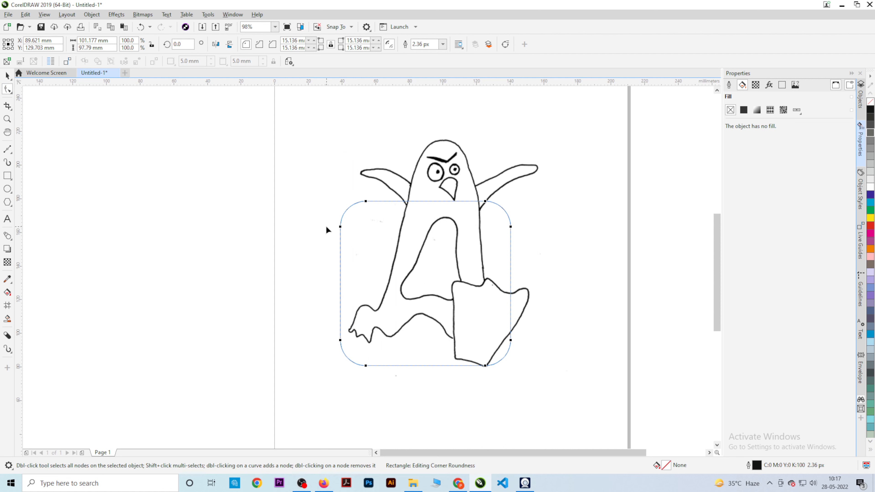
pyautogui.hotkey('ctrl', 'z')
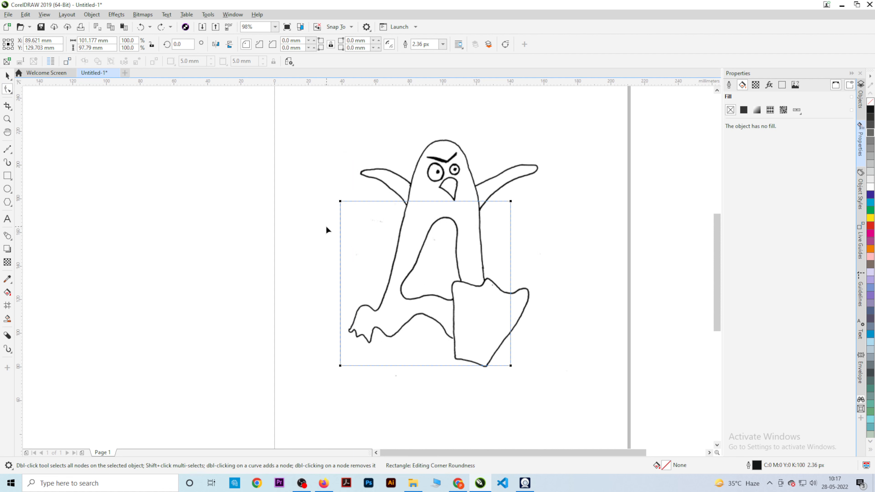
# Step: Convert the rectangle over the penguin to curves
pyautogui.press('space')
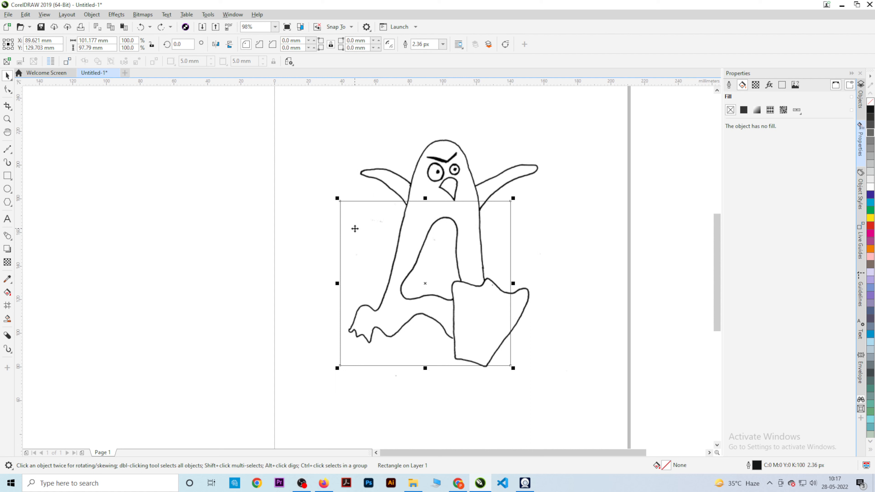
pyautogui.rightClick(355, 229)
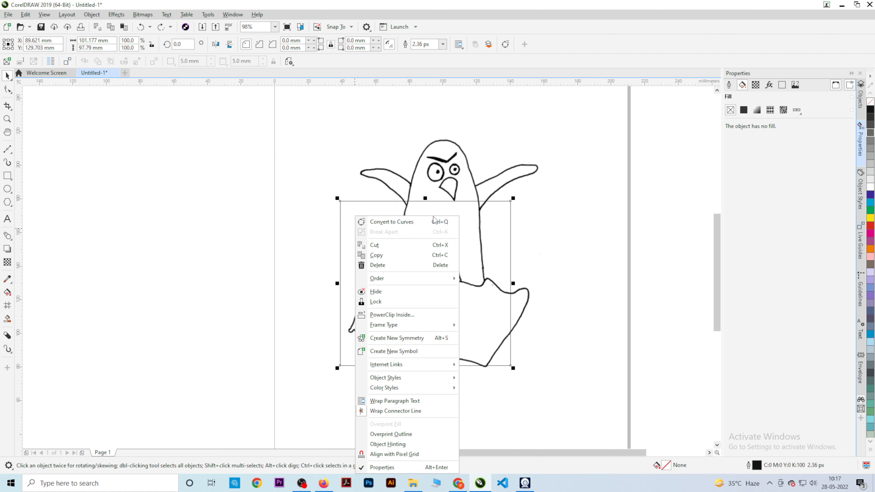
pyautogui.click(407, 223)
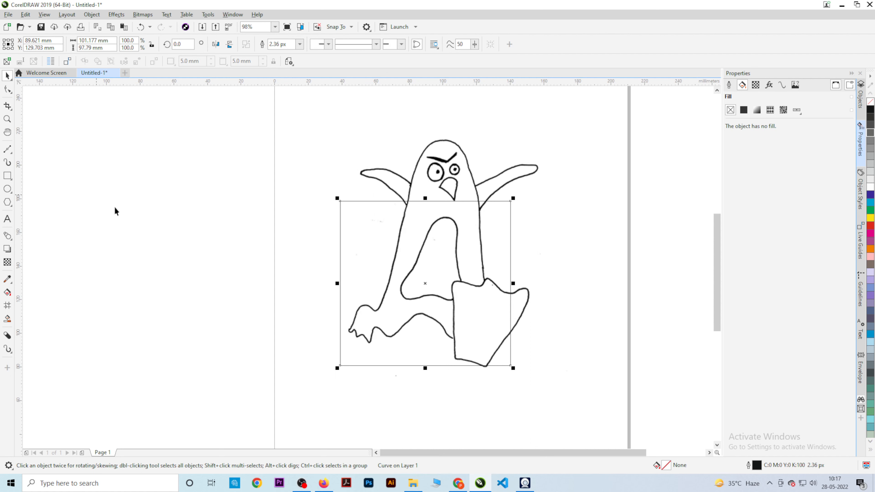
# Step: Move the curve's upper-left node with the Shape tool to where the left wing's lower edge meets the body
pyautogui.click(7, 89)
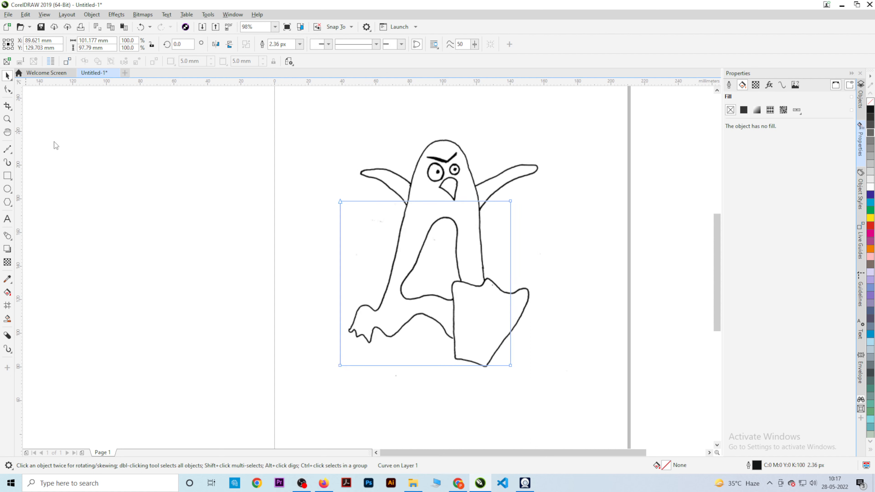
pyautogui.scroll(3, 368, 209)
pyautogui.scroll(-3, 310, 207)
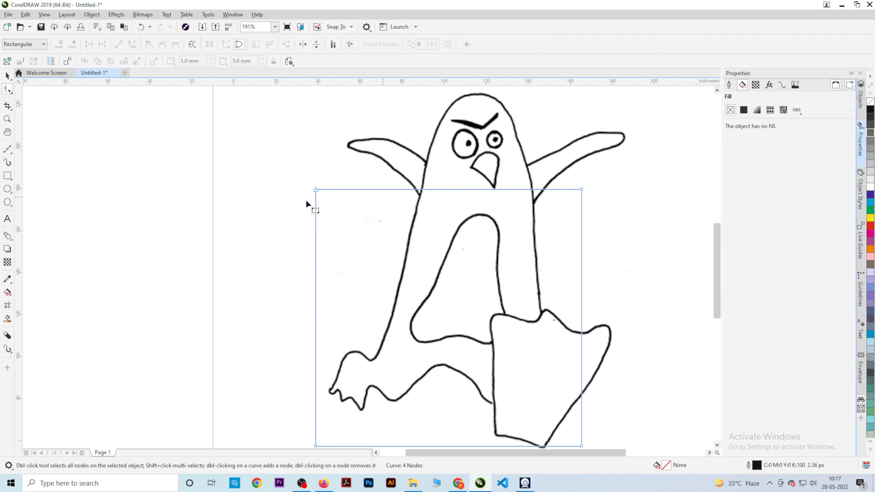
pyautogui.scroll(3, 317, 232)
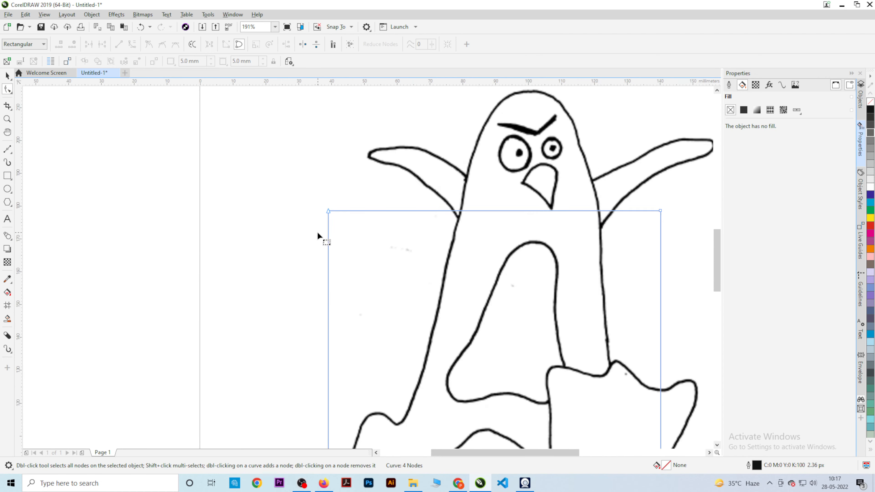
pyautogui.scroll(-1, 336, 294)
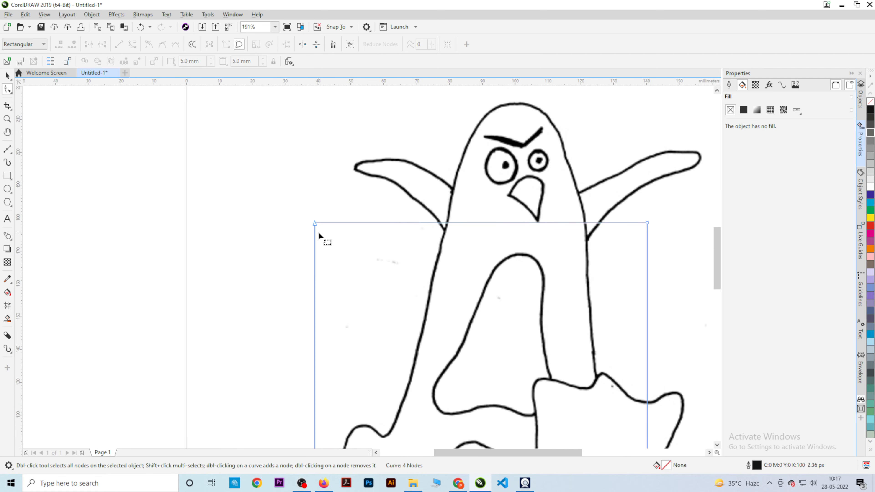
pyautogui.moveTo(314, 224); pyautogui.dragTo(444, 232)
# Step: Move the curve's upper-right node to where the left wing's upper edge meets the body
pyautogui.hscroll(2, 447, 279)
pyautogui.scroll(2, 539, 289)
pyautogui.scroll(-2, 539, 289)
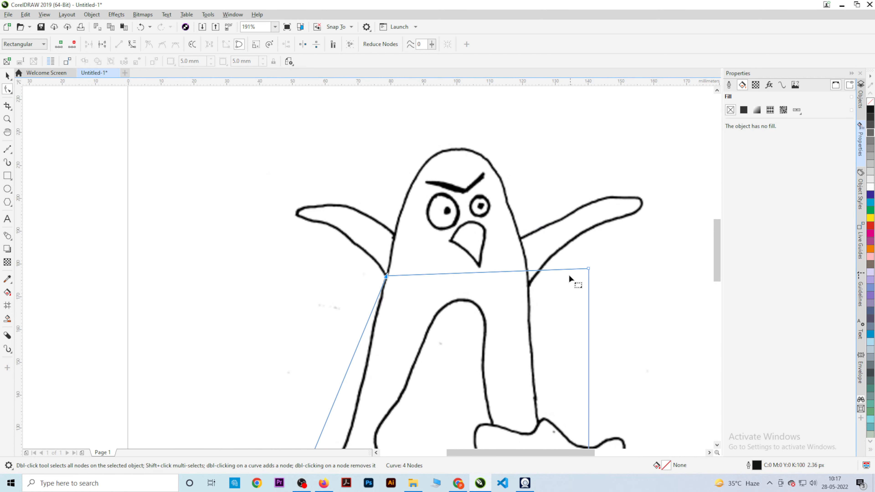
pyautogui.moveTo(589, 268); pyautogui.dragTo(394, 234)
pyautogui.scroll(1, 376, 264)
# Step: Select all four nodes of the outline and convert its straight segments to curves
pyautogui.scroll(-2, 377, 265)
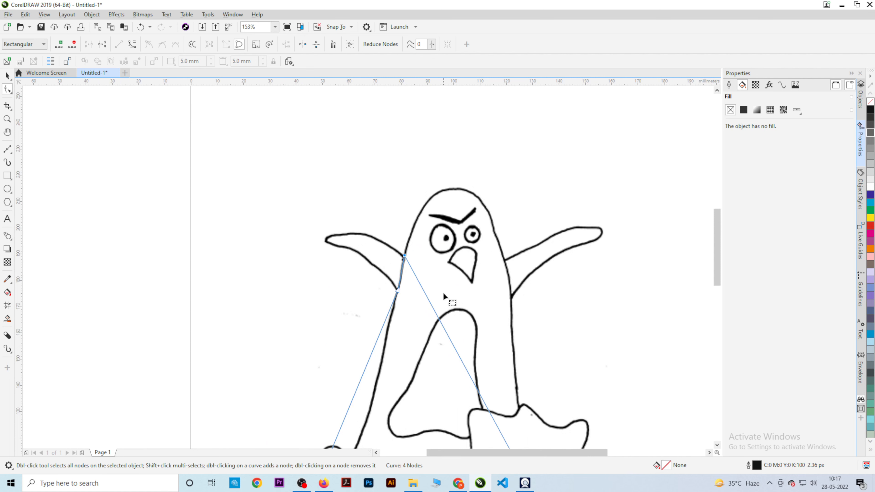
pyautogui.scroll(-2, 399, 243)
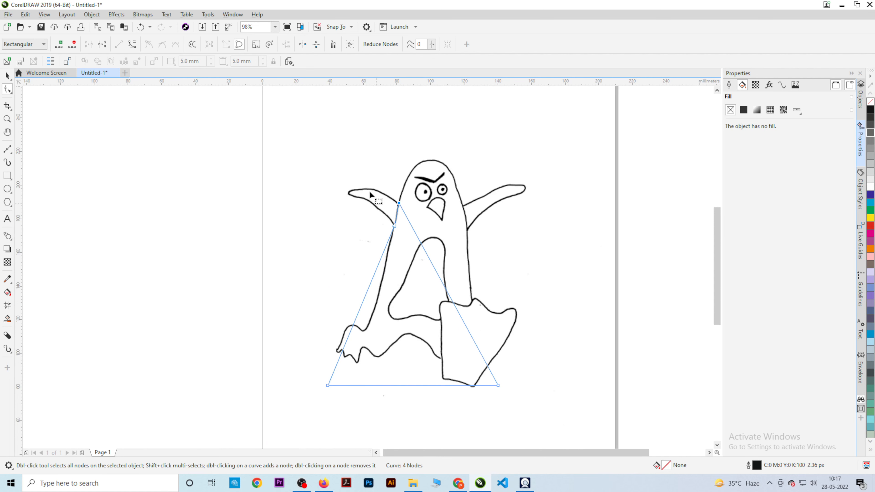
pyautogui.moveTo(295, 261); pyautogui.dragTo(346, 339)
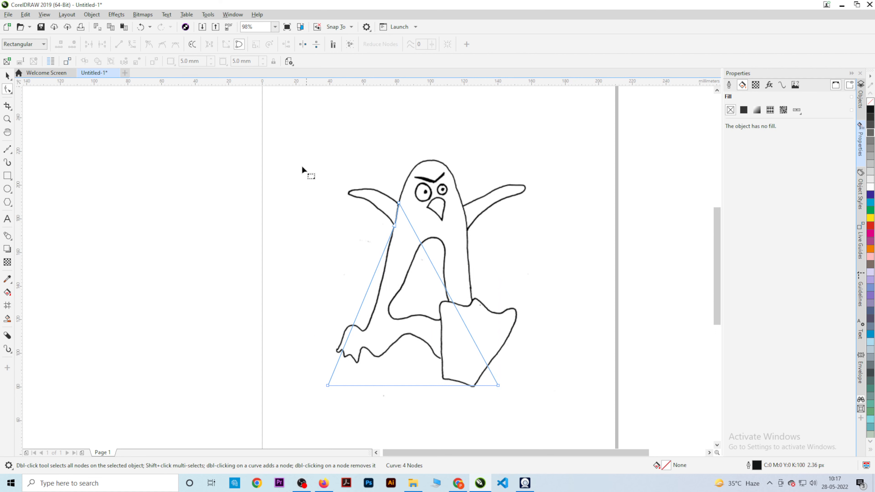
pyautogui.moveTo(295, 189); pyautogui.dragTo(570, 424)
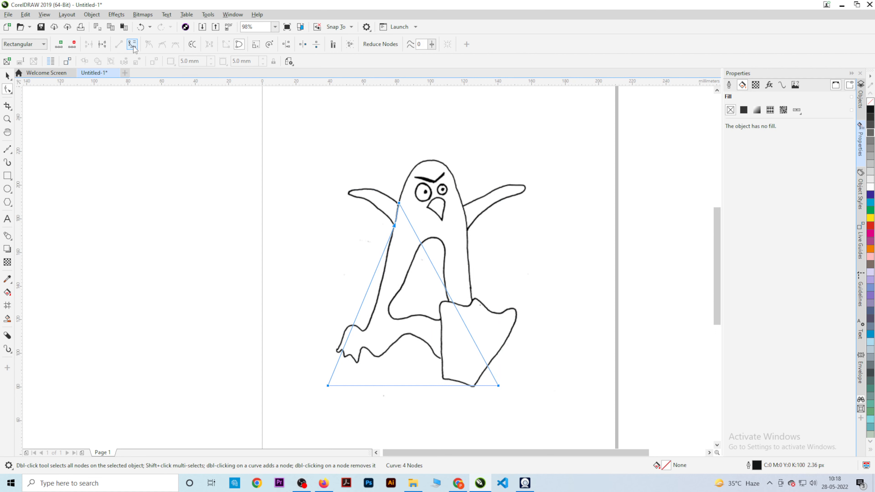
# Step: Pull the short segment at the left wing out to the wing tip and fit it along the wing's upper edge
pyautogui.scroll(4, 361, 205)
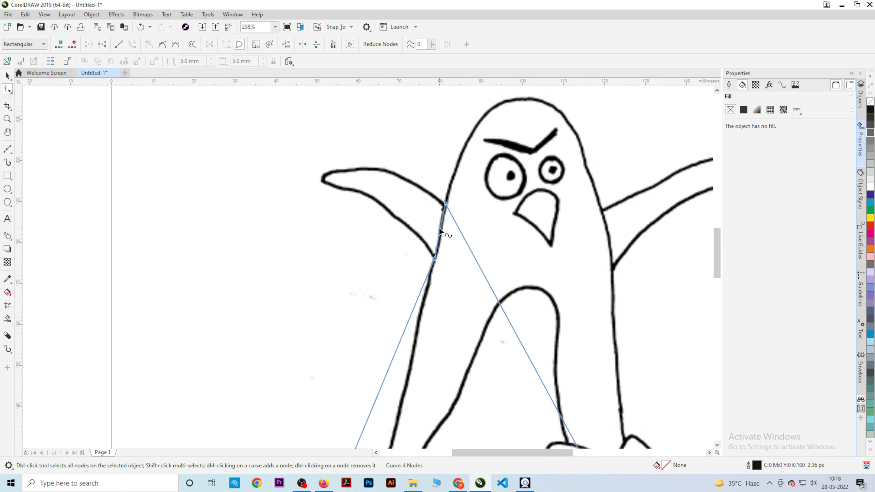
pyautogui.moveTo(441, 229); pyautogui.dragTo(324, 177)
pyautogui.scroll(2, 322, 178)
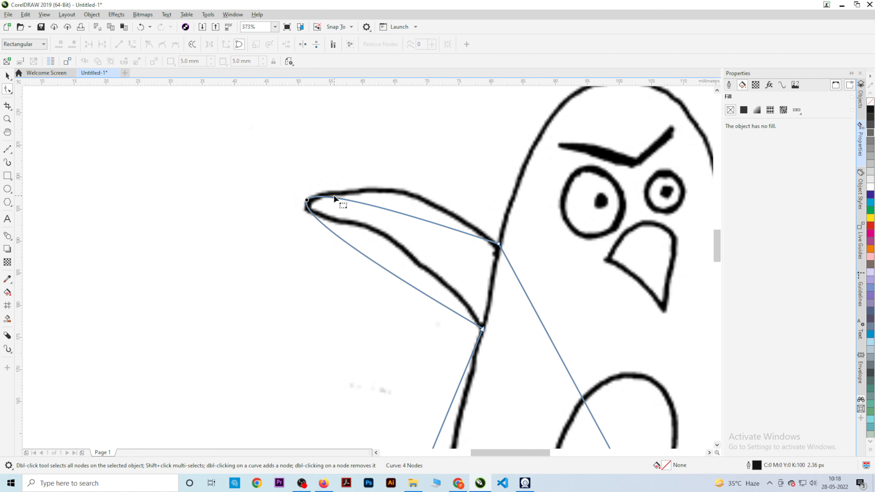
pyautogui.moveTo(398, 213); pyautogui.dragTo(414, 198)
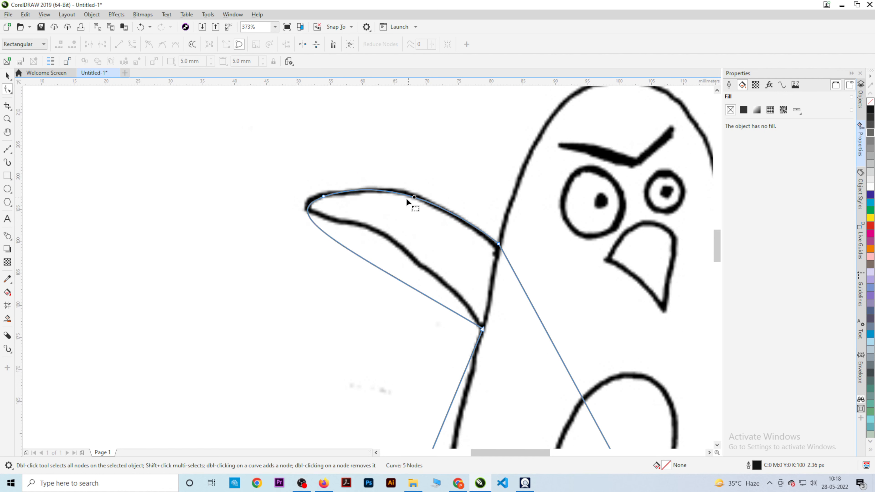
# Step: Add a node at the left wing's tip and bend the lower segment along the wing's lower edge
pyautogui.click(307, 210)
pyautogui.moveTo(345, 247); pyautogui.dragTo(394, 242)
pyautogui.scroll(-2, 401, 238)
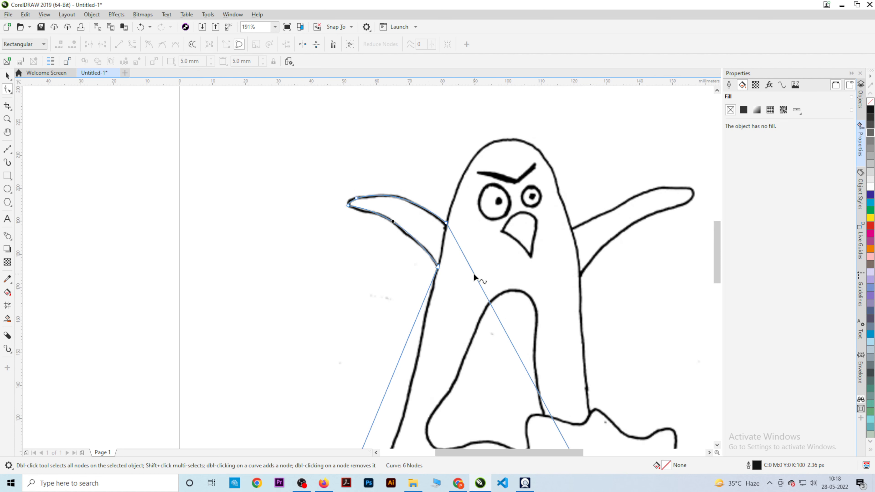
# Step: Pull the long slanted segment to the right side of the head and bend the curve over the top of the head
pyautogui.moveTo(473, 273); pyautogui.dragTo(535, 140)
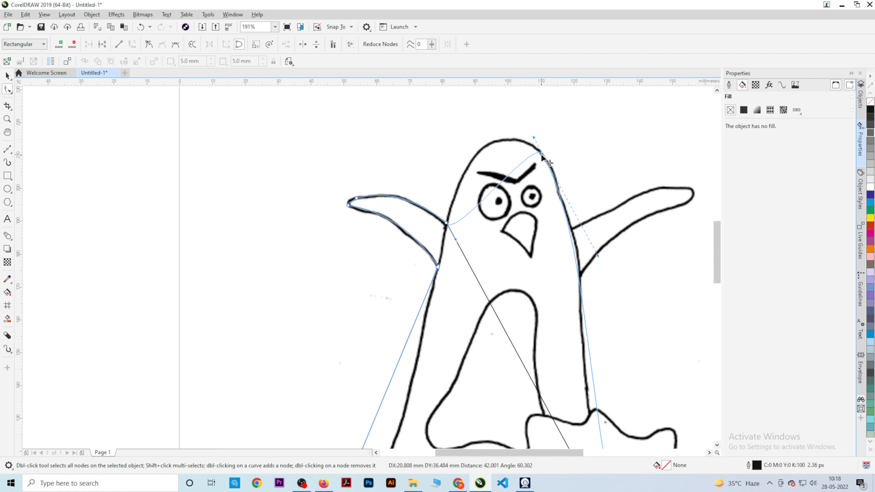
pyautogui.scroll(3, 527, 143)
pyautogui.scroll(-2, 508, 239)
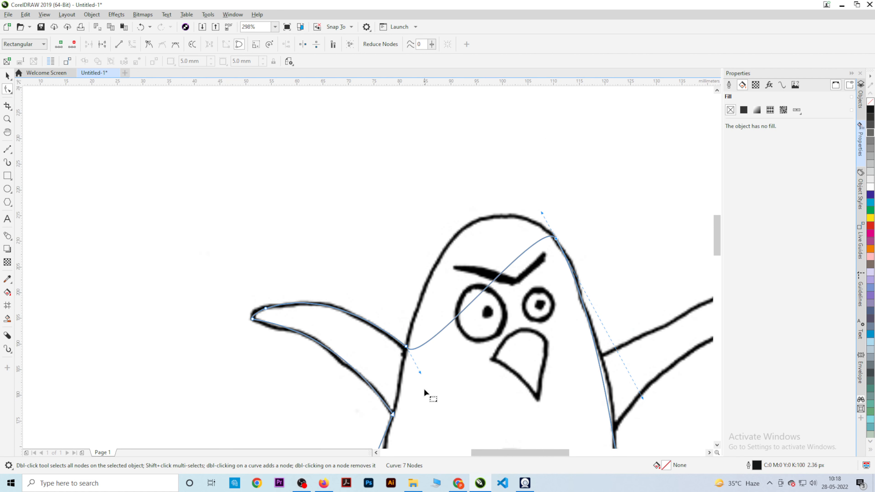
pyautogui.moveTo(420, 373); pyautogui.dragTo(446, 170)
pyautogui.scroll(-3, 489, 179)
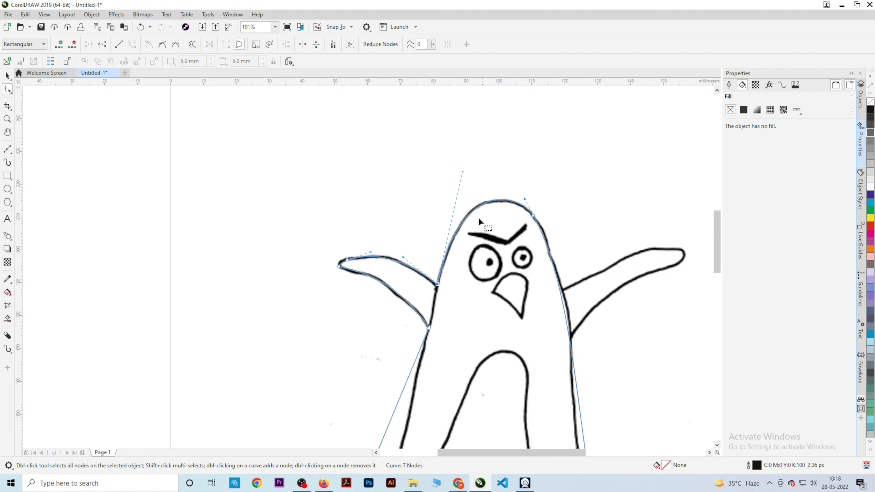
pyautogui.scroll(3, 537, 254)
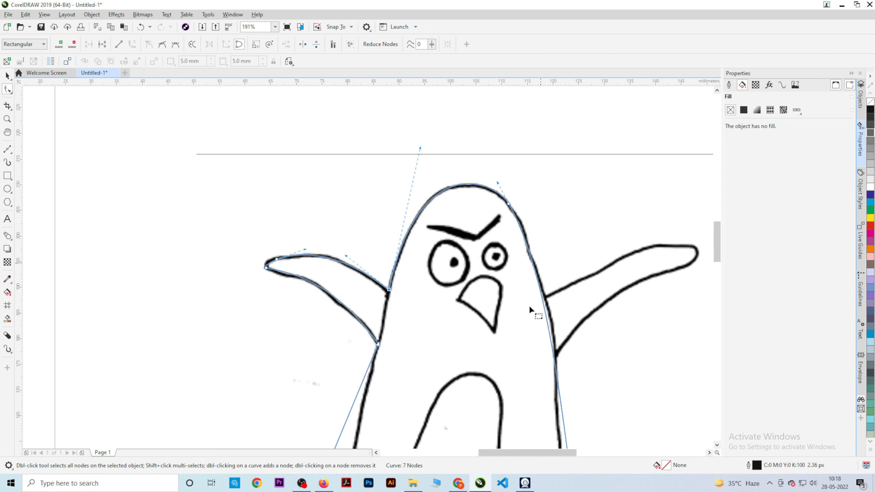
# Step: Add a node on the outline's right side below the right wing and fit the curve to the body's edge
pyautogui.click(547, 303)
pyautogui.scroll(2, 537, 255)
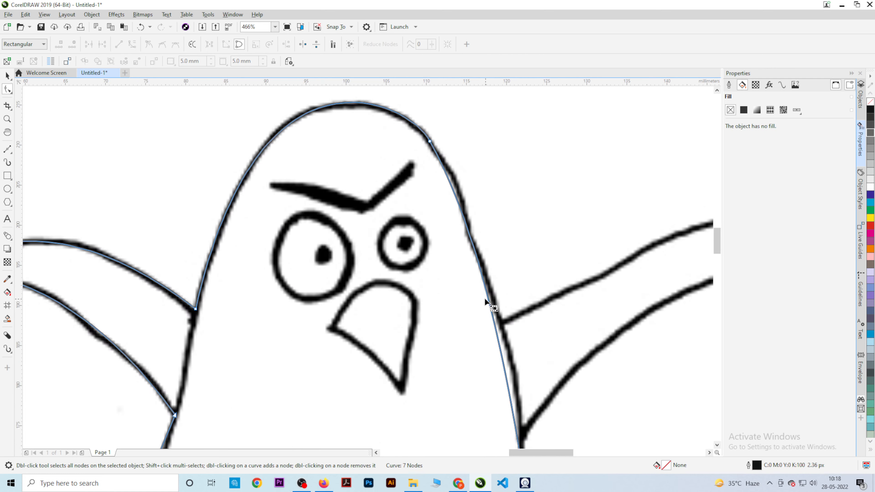
pyautogui.scroll(-5, 481, 288)
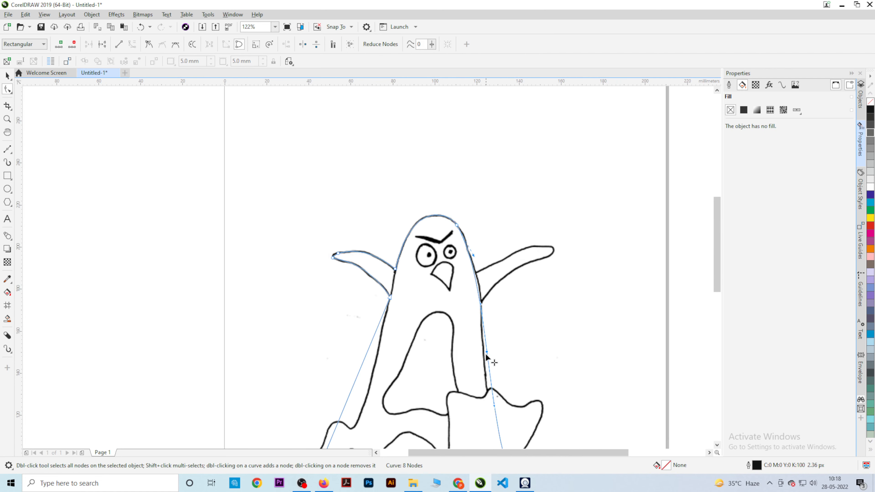
pyautogui.scroll(3, 486, 354)
pyautogui.moveTo(487, 346); pyautogui.dragTo(480, 350)
pyautogui.scroll(-5, 479, 350)
pyautogui.scroll(5, 449, 288)
# Step: Add nodes near where the right wing's lower and upper edges meet the body
pyautogui.moveTo(453, 293); pyautogui.dragTo(463, 281)
pyautogui.doubleClick(459, 283)
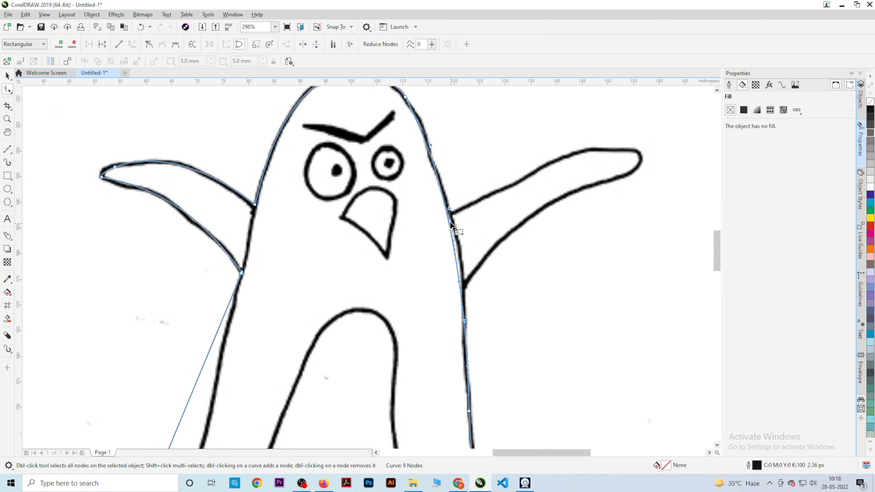
pyautogui.click(446, 213)
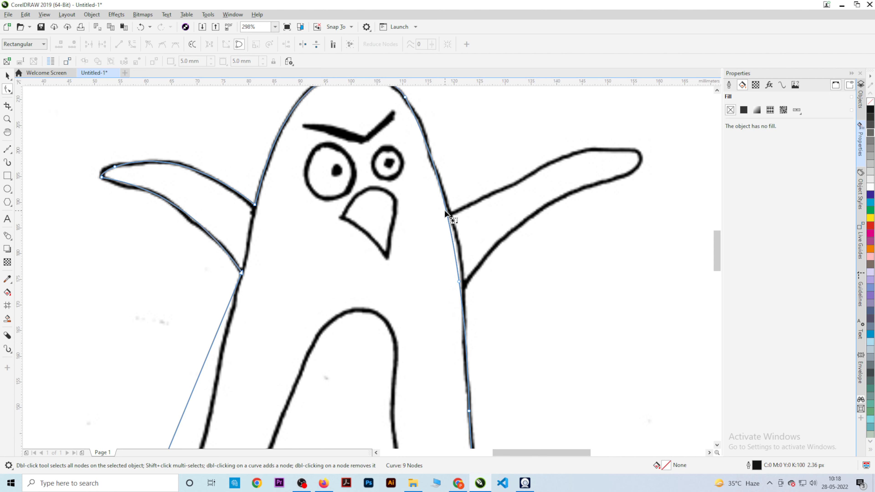
pyautogui.doubleClick(446, 213)
pyautogui.scroll(2, 446, 213)
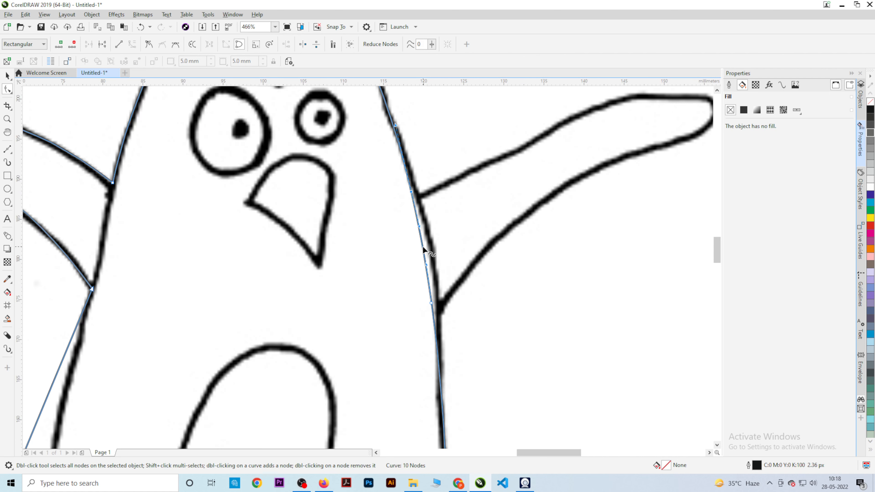
# Step: Pull the segment between the right wing's base nodes outward and place its outer node on the wing tip
pyautogui.moveTo(421, 246); pyautogui.dragTo(715, 127)
pyautogui.scroll(3, 487, 294)
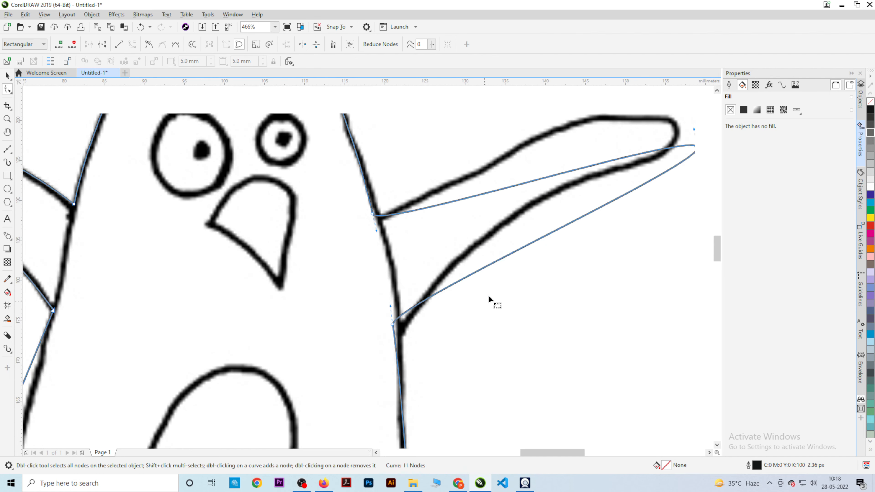
pyautogui.scroll(-4, 413, 333)
pyautogui.scroll(4, 595, 224)
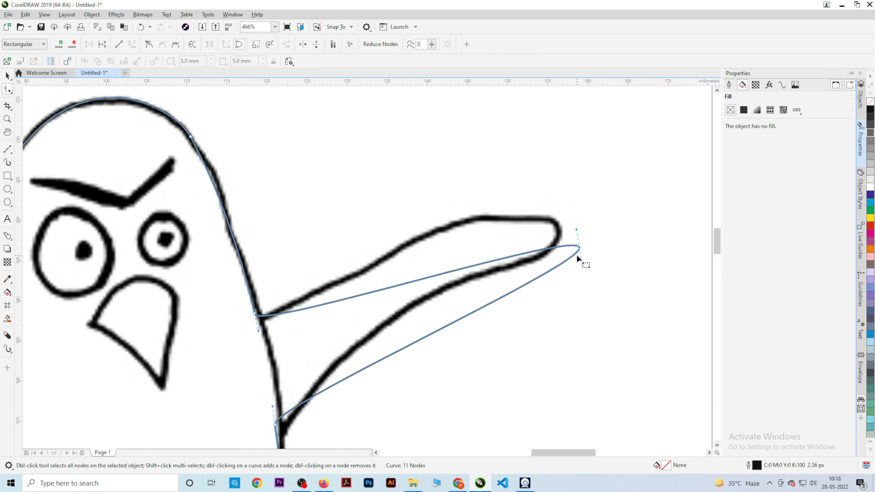
pyautogui.moveTo(578, 247); pyautogui.dragTo(413, 290)
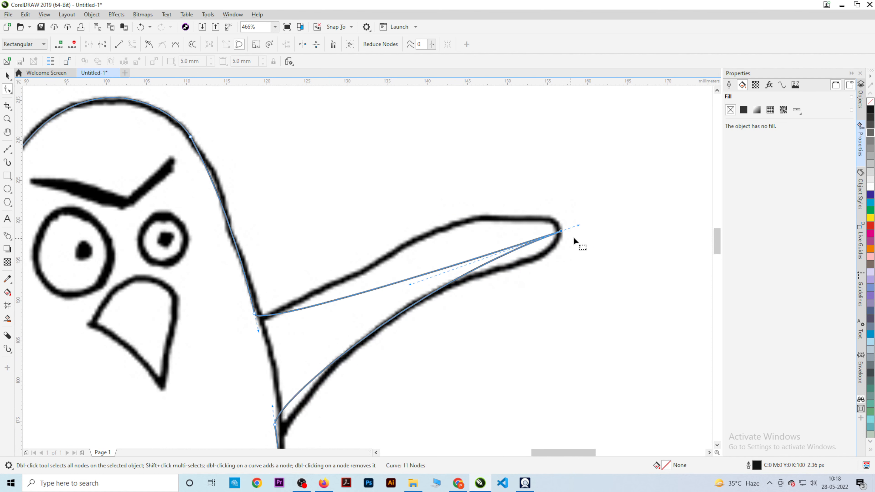
pyautogui.moveTo(597, 213); pyautogui.dragTo(546, 245)
# Step: Adjust the wing tip node's handles to follow the right wing's upper edge and turn around the tip
pyautogui.scroll(2, 585, 229)
pyautogui.moveTo(567, 223); pyautogui.dragTo(433, 137)
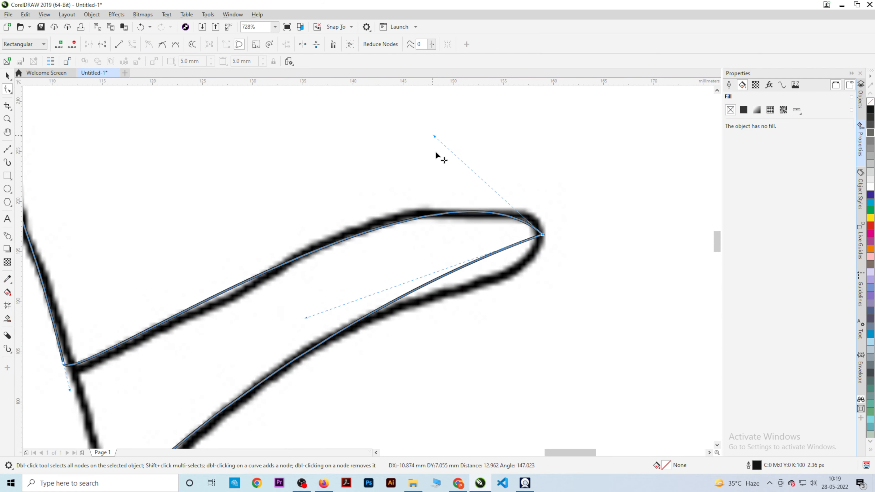
pyautogui.scroll(-2, 434, 151)
pyautogui.moveTo(353, 239); pyautogui.dragTo(503, 215)
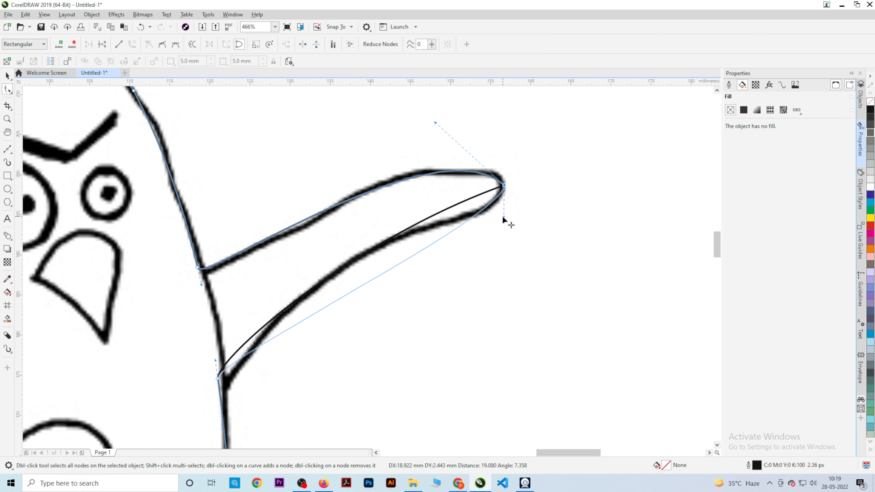
pyautogui.scroll(-2, 424, 272)
pyautogui.scroll(2, 336, 346)
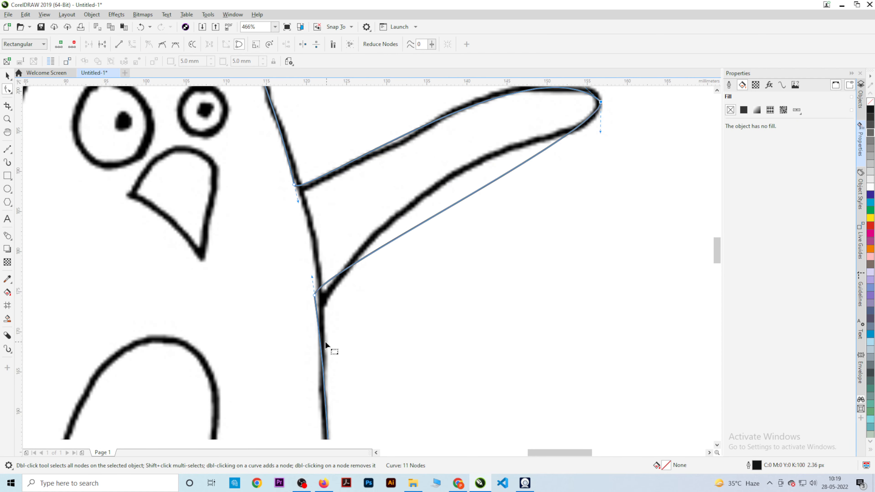
# Step: Move the right wing's lower base node onto the body junction and fit a new mid-segment node to the wing's lower edge
pyautogui.scroll(2, 317, 313)
pyautogui.moveTo(318, 289); pyautogui.dragTo(330, 296)
pyautogui.scroll(-2, 331, 296)
pyautogui.doubleClick(476, 245)
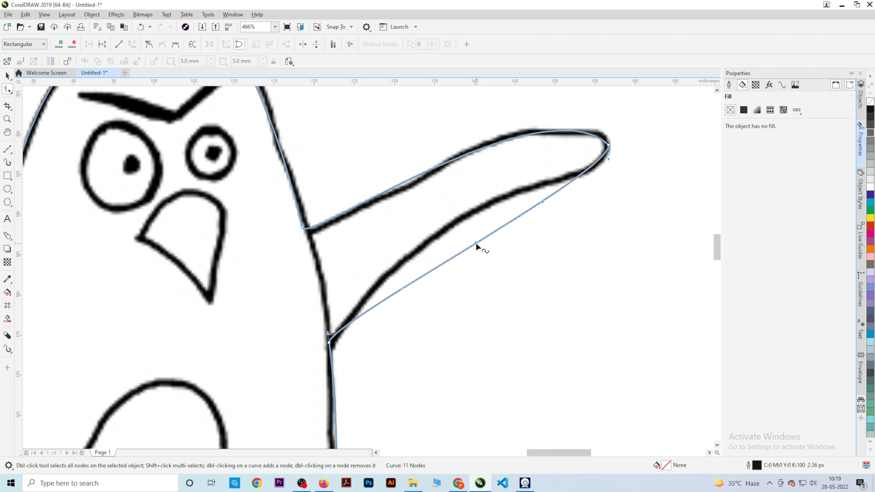
pyautogui.moveTo(475, 245); pyautogui.dragTo(450, 227)
pyautogui.scroll(-1, 451, 227)
pyautogui.scroll(1, 507, 177)
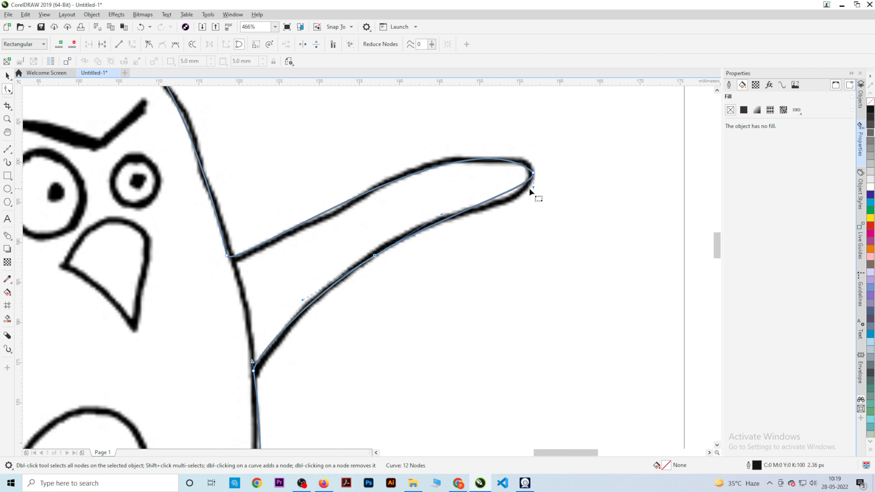
# Step: Fine-tune both handles of the right wing's tip node so the curve matches the rounded tip and upper edge
pyautogui.moveTo(533, 187); pyautogui.dragTo(527, 204)
pyautogui.scroll(-2, 458, 225)
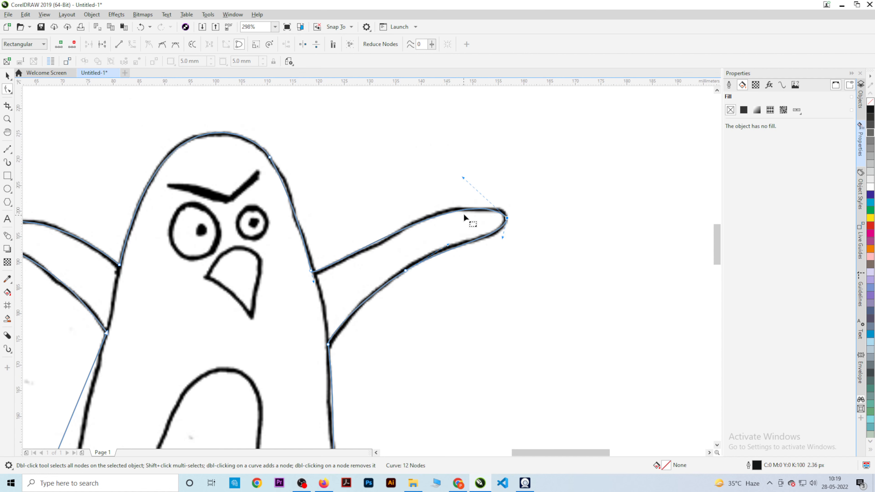
pyautogui.scroll(3, 464, 218)
pyautogui.moveTo(465, 167)
pyautogui.mouseDown()
pyautogui.moveTo(492, 170)
pyautogui.moveTo(480, 167)
pyautogui.mouseUp()
pyautogui.scroll(-1, 429, 206)
pyautogui.scroll(-2, 458, 191)
# Step: Add a node to the outline where the body's right side meets the right foot
pyautogui.press('space')
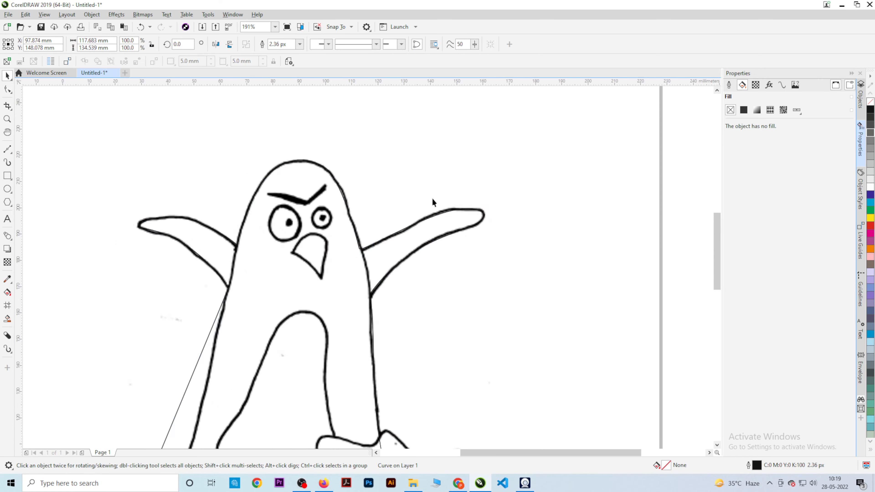
pyautogui.scroll(-1, 423, 202)
pyautogui.scroll(-1, 490, 198)
pyautogui.scroll(1, 396, 260)
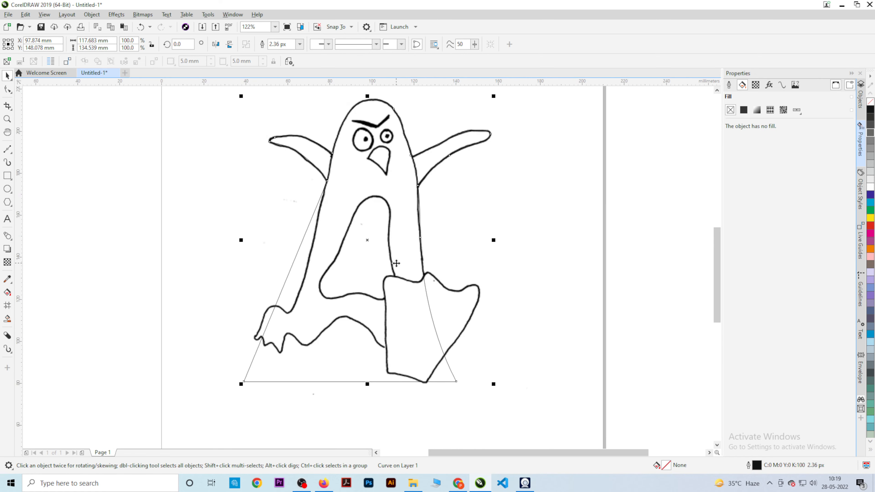
pyautogui.press('space')
pyautogui.scroll(2, 431, 278)
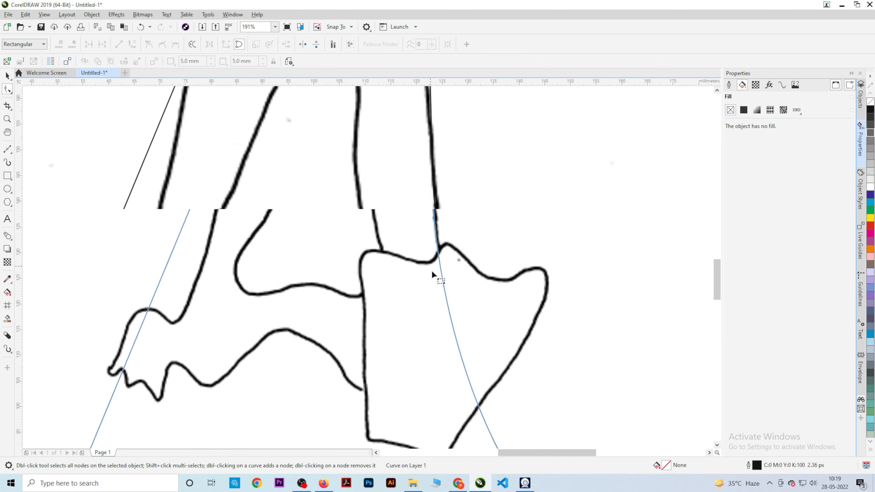
pyautogui.doubleClick(439, 242)
pyautogui.scroll(-1, 434, 255)
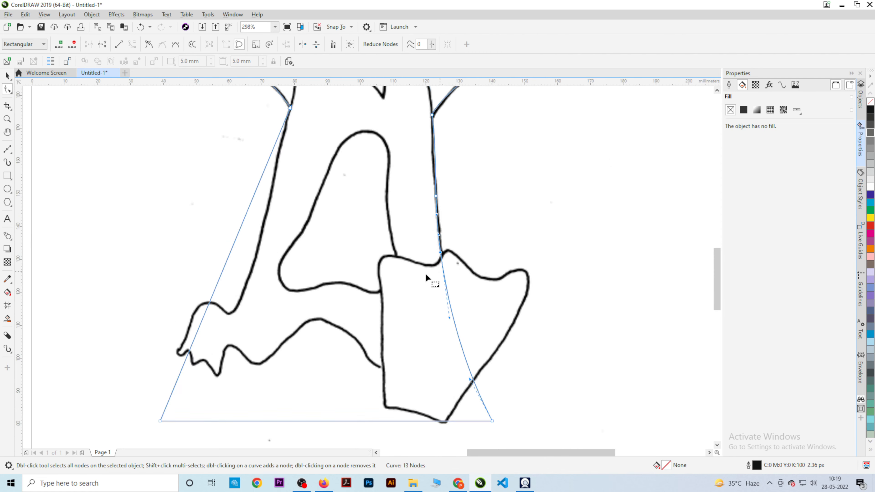
# Step: Shape the curve just below the body junction over the first bump of the right foot's upper edge
pyautogui.scroll(2, 430, 262)
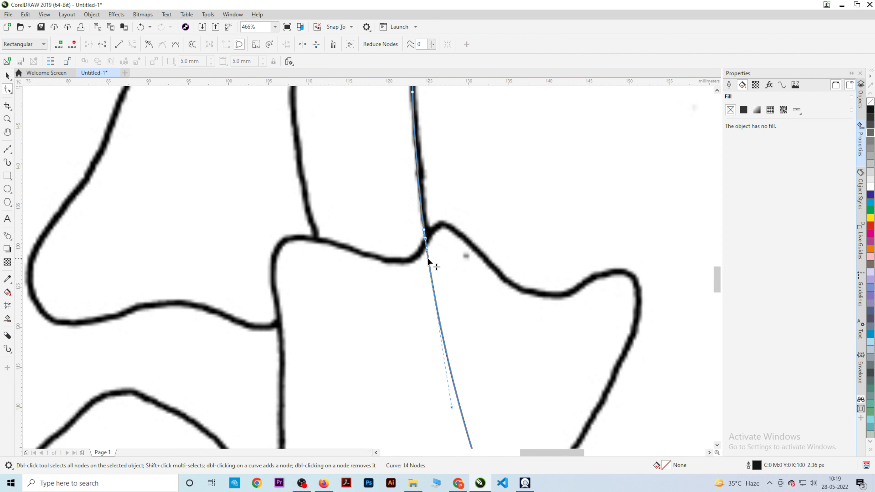
pyautogui.moveTo(427, 257); pyautogui.dragTo(445, 199)
pyautogui.scroll(1, 450, 217)
pyautogui.scroll(-1, 445, 199)
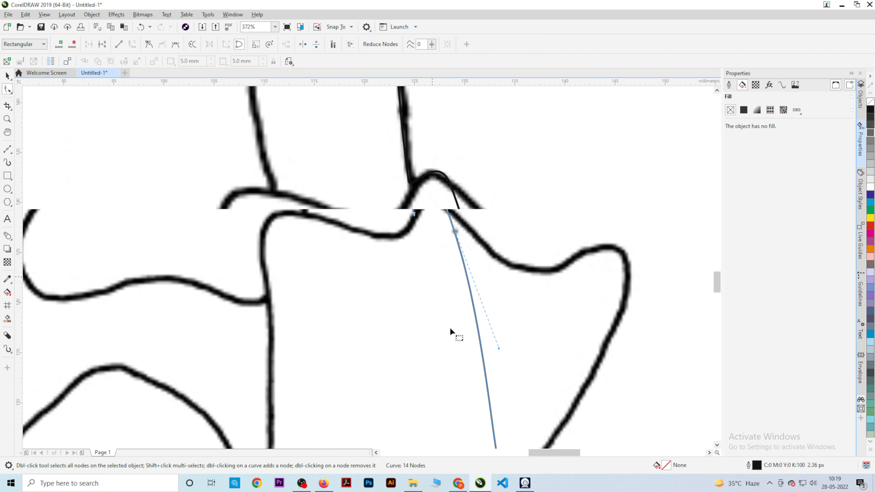
pyautogui.scroll(1, 480, 319)
# Step: Add another node past the bump and fit the curve down the slope of the right foot's upper edge
pyautogui.doubleClick(486, 317)
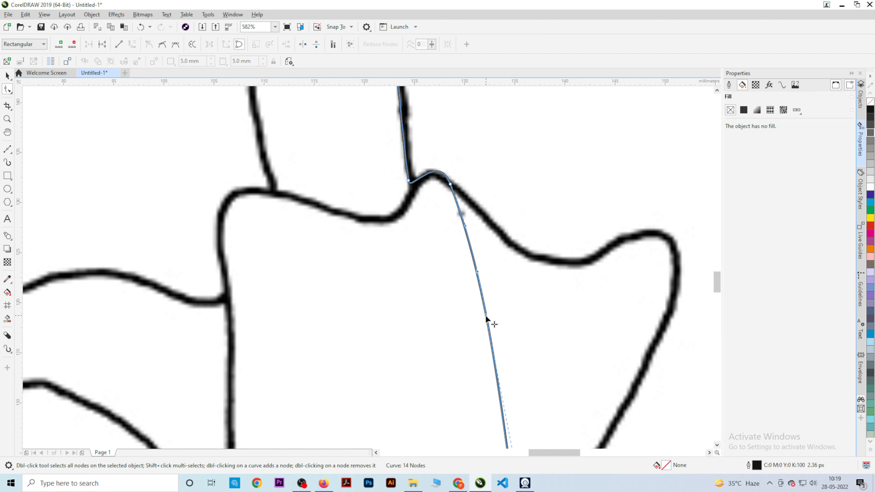
pyautogui.moveTo(486, 317); pyautogui.dragTo(519, 254)
pyautogui.scroll(-3, 497, 263)
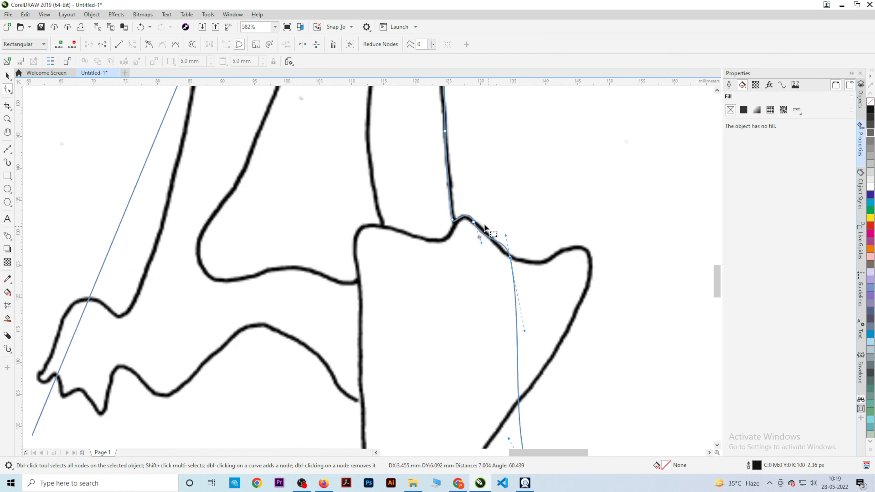
pyautogui.scroll(2, 484, 231)
pyautogui.moveTo(498, 207)
pyautogui.mouseDown()
pyautogui.moveTo(447, 225)
pyautogui.moveTo(463, 257)
pyautogui.moveTo(495, 241)
pyautogui.mouseUp()
pyautogui.hscroll(1, 453, 241)
pyautogui.scroll(1, 456, 242)
pyautogui.scroll(-6, 436, 283)
# Step: Move the penguin bitmap aside to compare it with the traced outline, undo the move and clear the selection
pyautogui.press('space')
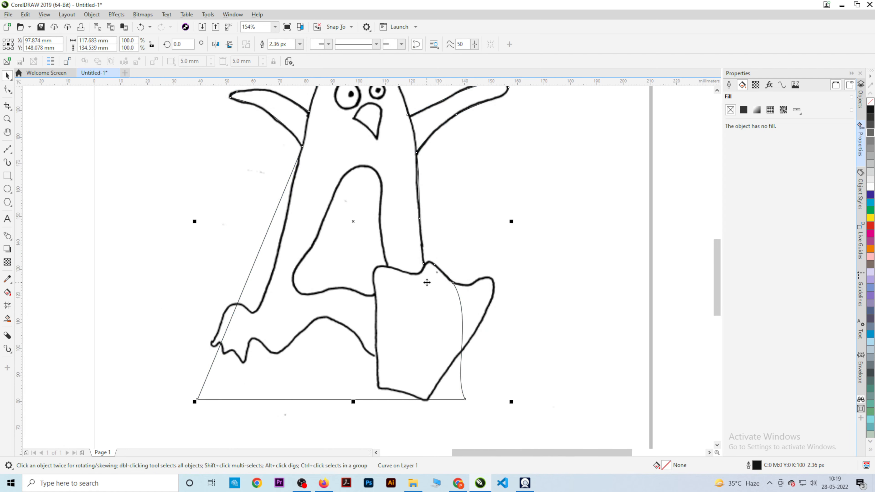
pyautogui.scroll(-2, 426, 283)
pyautogui.moveTo(426, 290)
pyautogui.mouseDown()
pyautogui.moveTo(417, 285)
pyautogui.moveTo(553, 303)
pyautogui.moveTo(597, 288)
pyautogui.mouseUp()
pyautogui.scroll(-2, 382, 300)
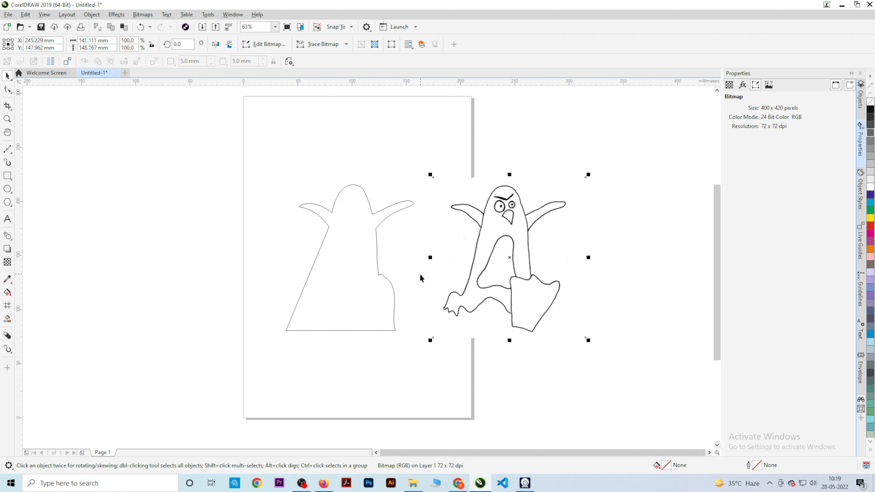
pyautogui.hotkey('ctrl', 'z')
pyautogui.click(360, 341)
# Step: Add a node to the outline below the right foot's upper slope and place it on the foot's outer corner
pyautogui.scroll(5, 335, 326)
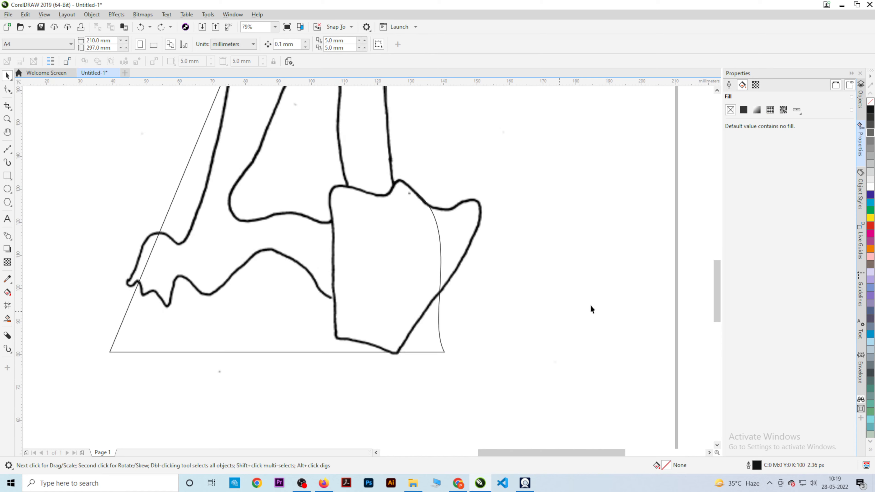
pyautogui.press('F10')
pyautogui.scroll(-2, 496, 333)
pyautogui.scroll(6, 533, 225)
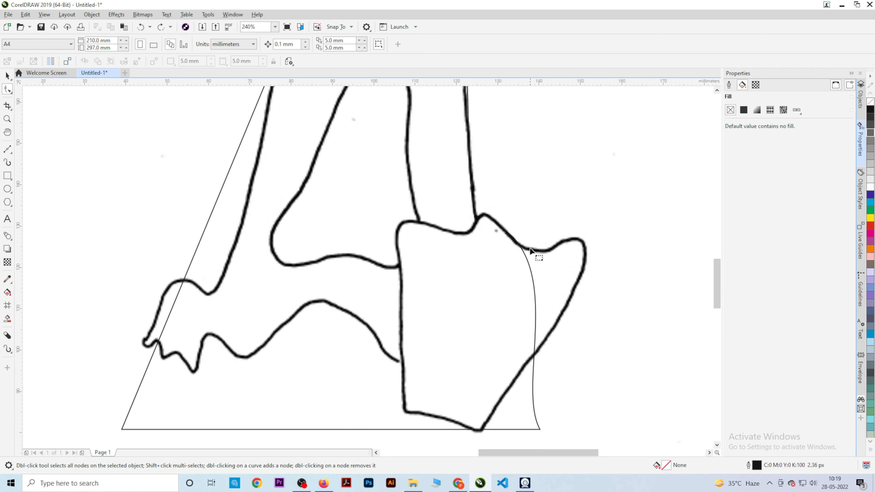
pyautogui.scroll(2, 530, 250)
pyautogui.scroll(1, 441, 342)
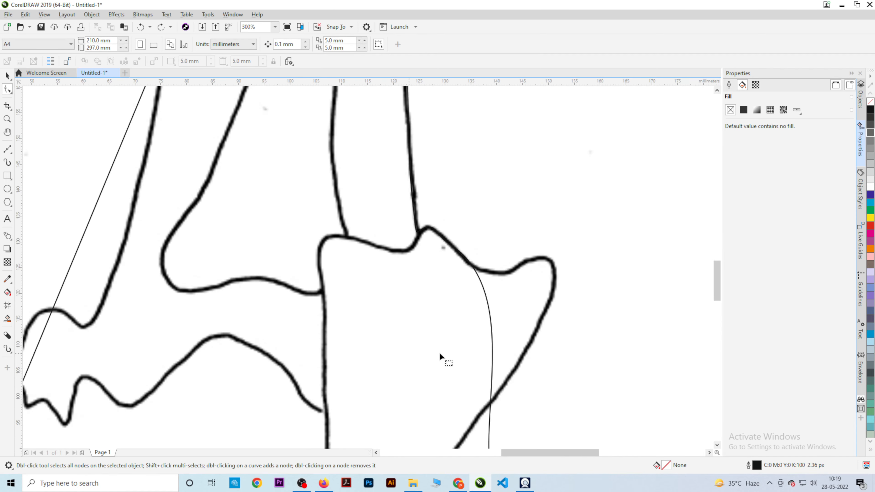
pyautogui.click(495, 327)
pyautogui.moveTo(492, 324); pyautogui.dragTo(553, 265)
pyautogui.scroll(-4, 504, 273)
pyautogui.scroll(2, 500, 396)
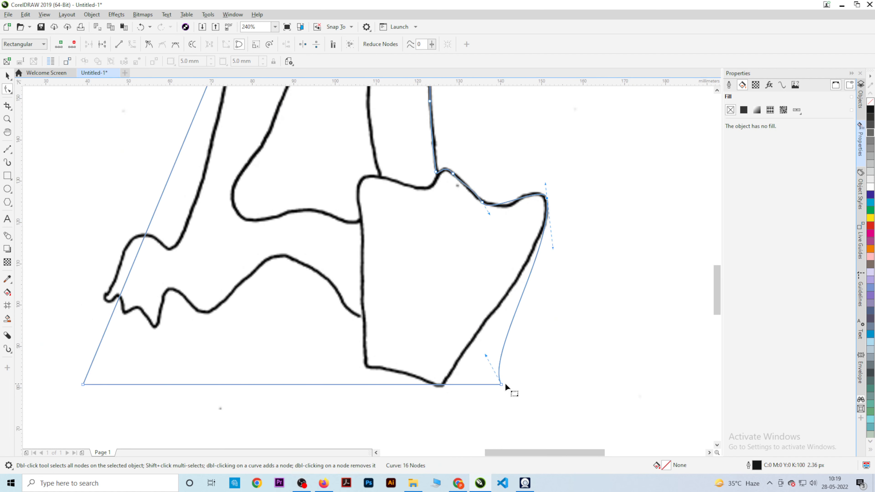
# Step: Move the outline's lower-right corner to the right foot's bottom tip and bend the adjoining segment along the foot's outer edge
pyautogui.moveTo(504, 384); pyautogui.dragTo(444, 384)
pyautogui.scroll(2, 439, 360)
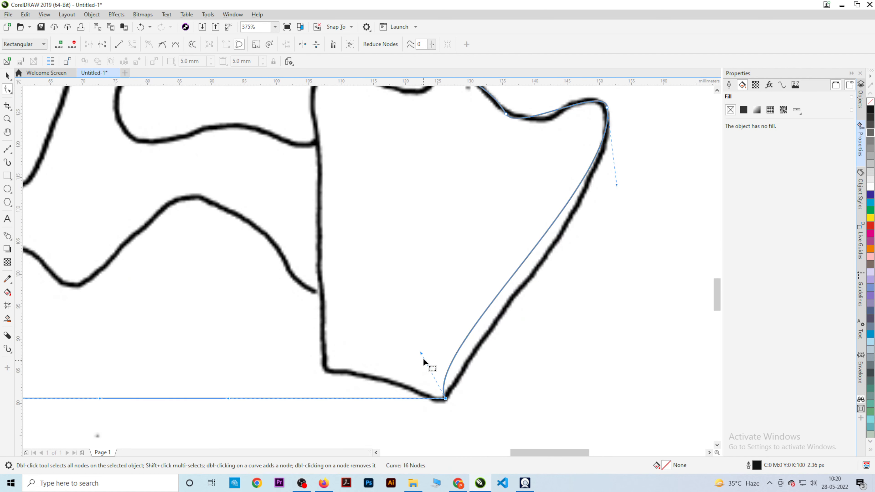
pyautogui.moveTo(421, 353); pyautogui.dragTo(474, 337)
pyautogui.scroll(-3, 489, 348)
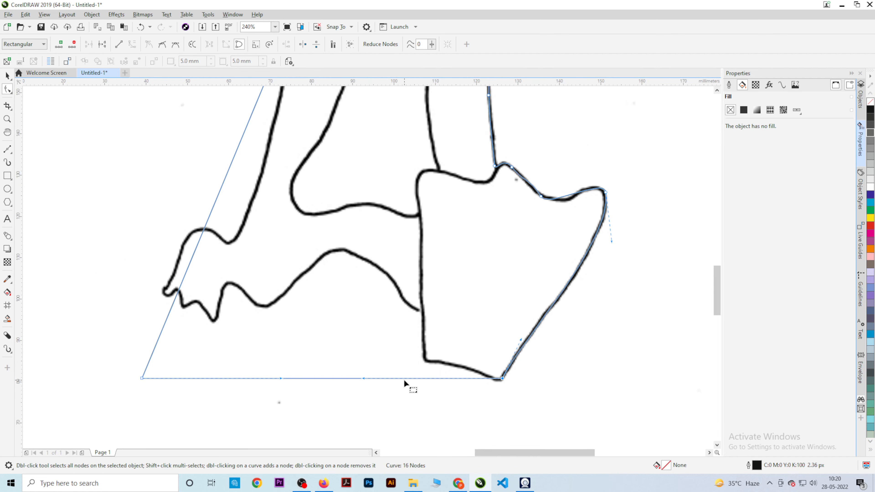
# Step: Add a node on the bottom edge, place it at the right foot's lower inner corner, and fit the segment along the foot's base
pyautogui.moveTo(403, 378); pyautogui.dragTo(425, 359)
pyautogui.scroll(2, 458, 363)
pyautogui.moveTo(471, 382); pyautogui.dragTo(485, 371)
pyautogui.scroll(-2, 654, 389)
pyautogui.moveTo(395, 363); pyautogui.dragTo(403, 391)
pyautogui.scroll(-2, 403, 391)
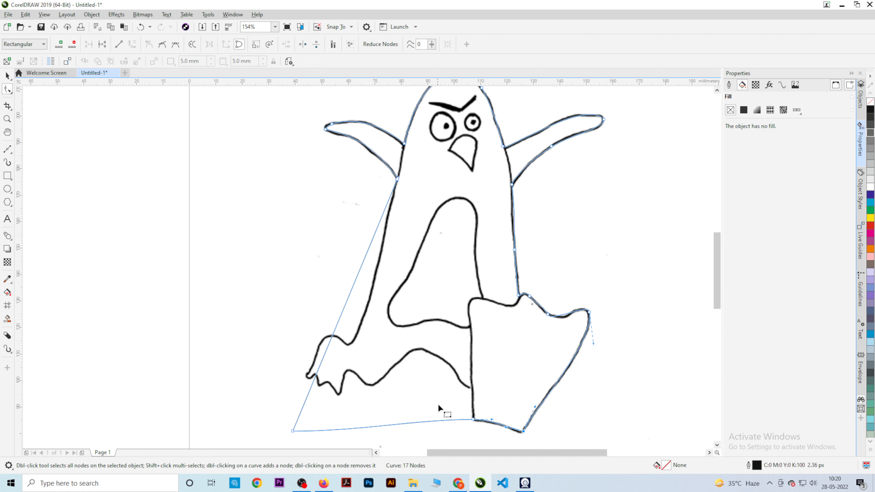
# Step: Add nodes where the right foot meets the left leg and beyond the arch, fitting the curve over the arch between the legs
pyautogui.moveTo(434, 420); pyautogui.dragTo(469, 385)
pyautogui.scroll(2, 470, 385)
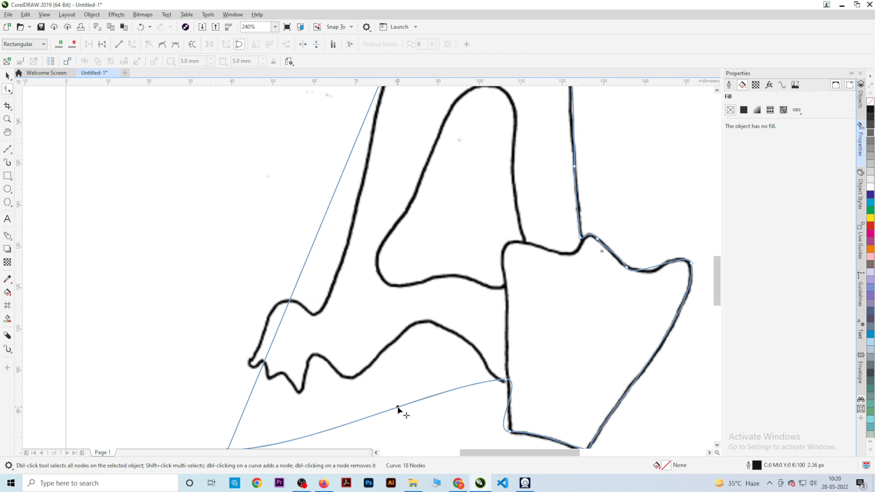
pyautogui.moveTo(396, 411); pyautogui.dragTo(444, 263)
pyautogui.scroll(-1, 514, 338)
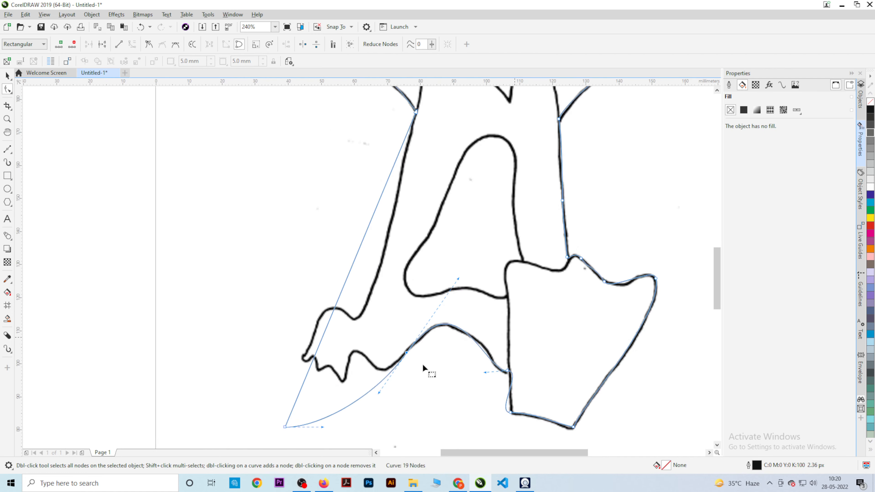
# Step: Move the outline's lower-left corner to the left foot's tip and fit the first toe curve with an added node
pyautogui.scroll(-1, 514, 338)
pyautogui.scroll(1, 276, 348)
pyautogui.moveTo(349, 423); pyautogui.dragTo(340, 373)
pyautogui.scroll(2, 364, 365)
pyautogui.scroll(4, 372, 356)
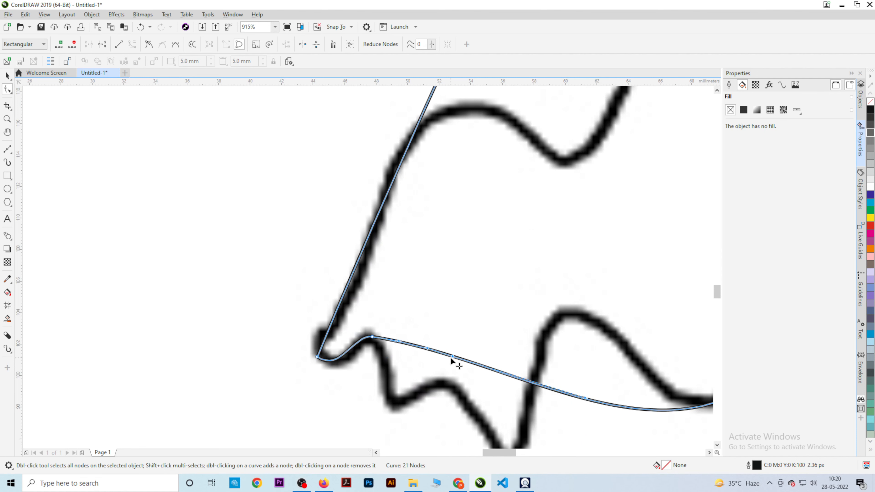
# Step: Trace the remaining toes of the left foot by placing and bending nodes at each peak and valley
pyautogui.moveTo(451, 360); pyautogui.dragTo(395, 400)
pyautogui.scroll(-2, 461, 364)
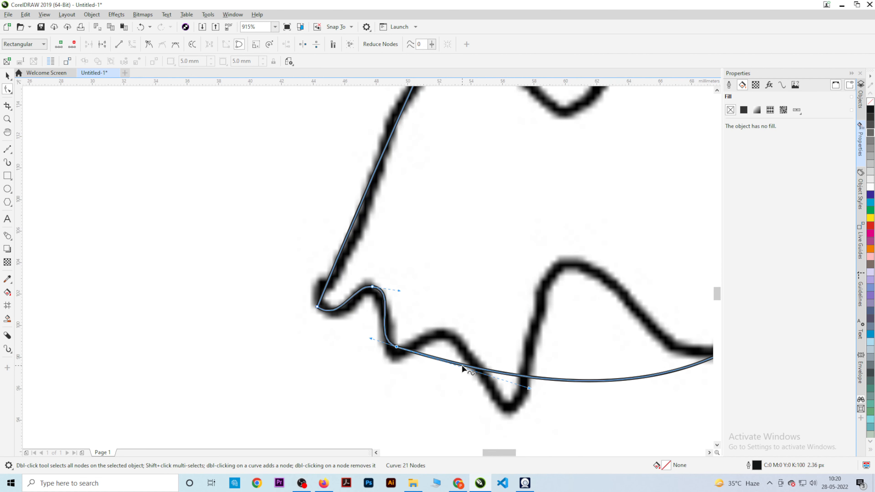
pyautogui.doubleClick(466, 365)
pyautogui.moveTo(466, 365)
pyautogui.mouseDown()
pyautogui.moveTo(451, 334)
pyautogui.moveTo(445, 404)
pyautogui.moveTo(433, 305)
pyautogui.mouseUp()
pyautogui.scroll(-2, 445, 366)
pyautogui.scroll(2, 473, 346)
pyautogui.scroll(-2, 445, 403)
pyautogui.scroll(-2, 450, 344)
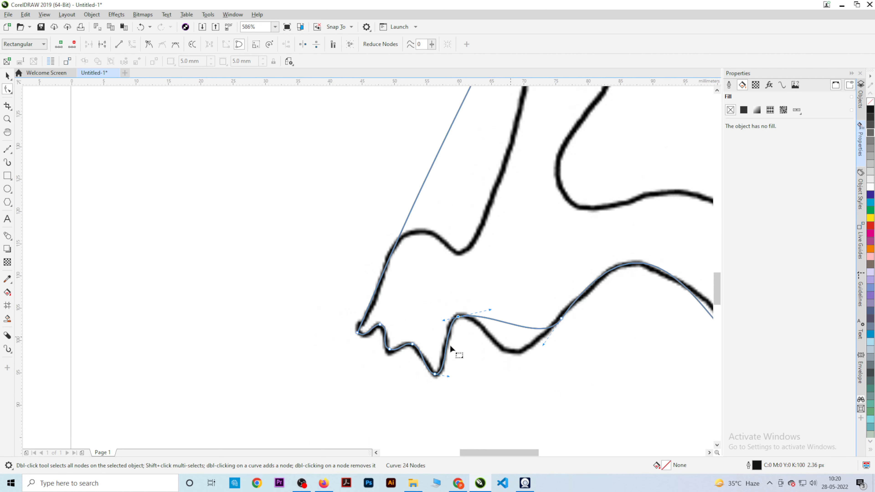
# Step: Add a node between the left foot's toes and the leg arch and fit the curve into the dip there
pyautogui.scroll(2, 497, 330)
pyautogui.moveTo(483, 329); pyautogui.dragTo(484, 361)
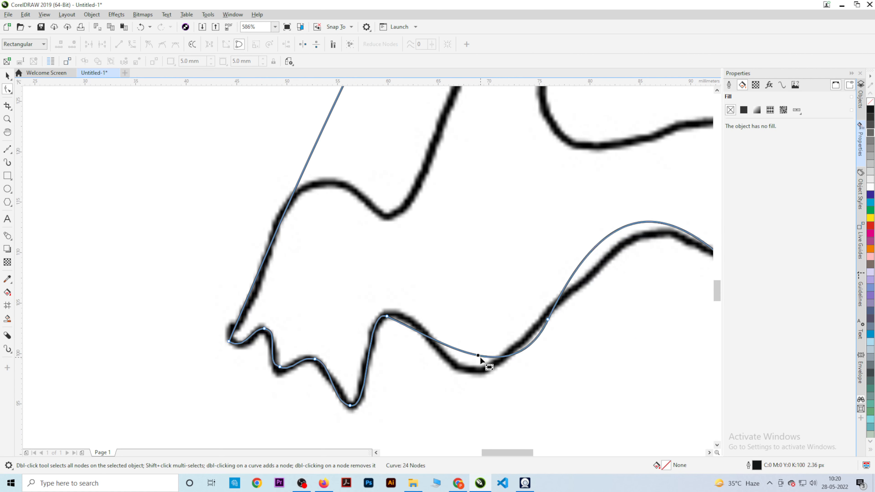
pyautogui.hotkey('ctrl', 'z')
pyautogui.moveTo(476, 328); pyautogui.dragTo(471, 366)
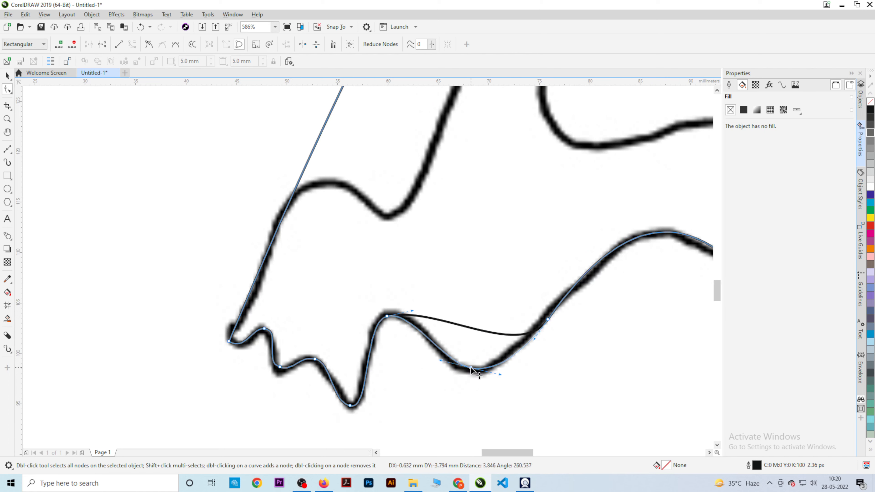
pyautogui.scroll(-2, 431, 413)
# Step: Add a node on the straight left side, place it in the ankle dip above the left foot, and curve the adjoining segments
pyautogui.doubleClick(389, 273)
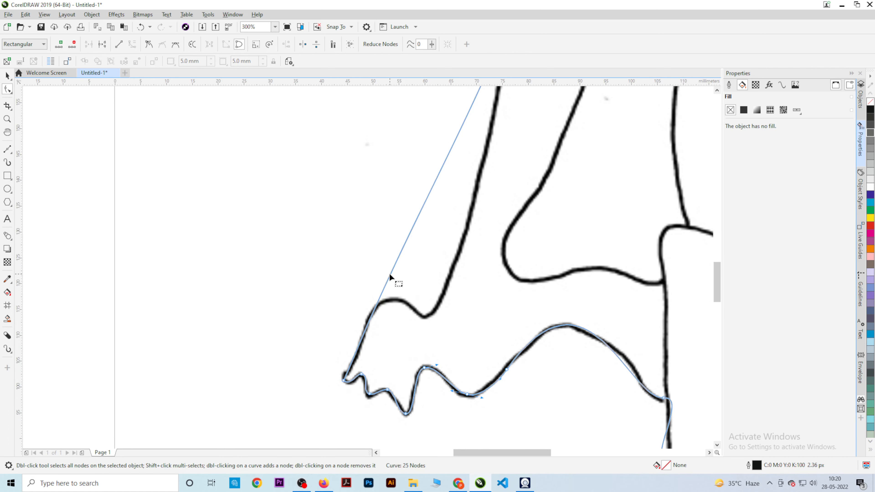
pyautogui.moveTo(390, 277); pyautogui.dragTo(421, 296)
pyautogui.moveTo(420, 295)
pyautogui.mouseDown()
pyautogui.moveTo(446, 336)
pyautogui.moveTo(374, 269)
pyautogui.mouseUp()
pyautogui.click(153, 47)
pyautogui.scroll(2, 403, 326)
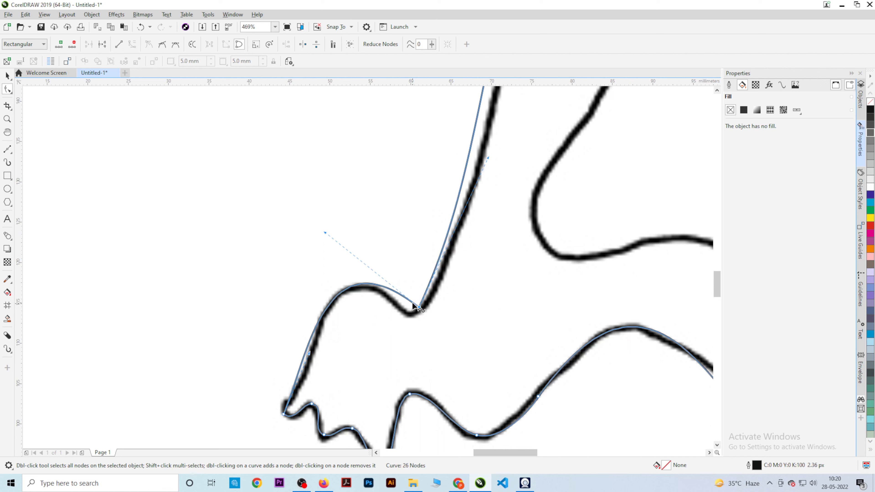
# Step: Add another node at the bottom of the ankle dip and fit the curve over the left foot's upper bump
pyautogui.doubleClick(408, 312)
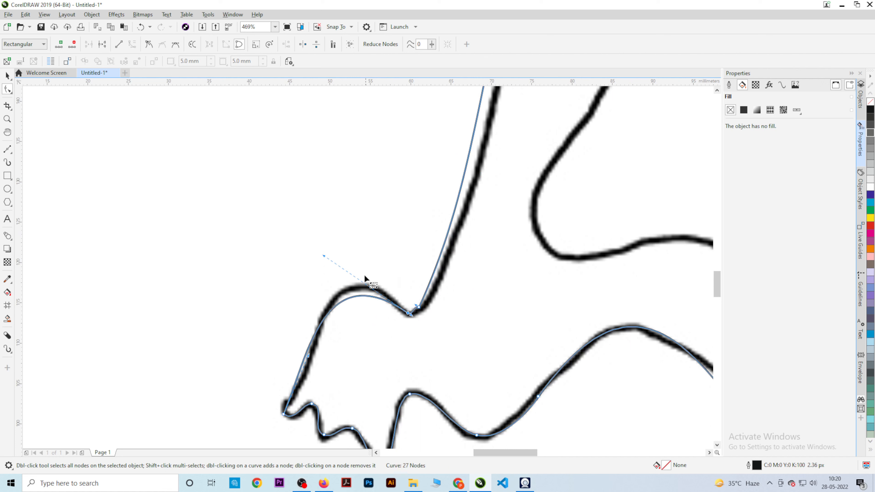
pyautogui.scroll(-3, 337, 239)
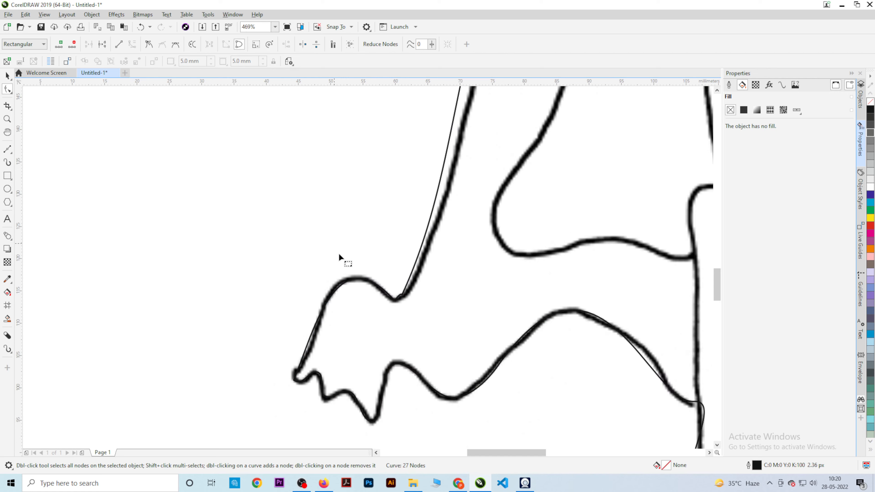
pyautogui.moveTo(320, 309); pyautogui.dragTo(325, 308)
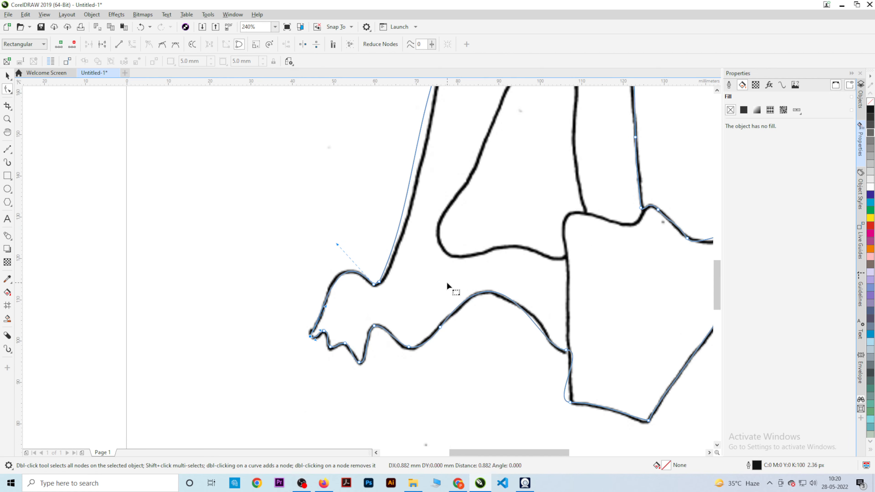
# Step: Move the penguin bitmap off the traced outline to compare the two, undo the move and clear the selection
pyautogui.press('space')
pyautogui.scroll(-5, 407, 323)
pyautogui.click(302, 319)
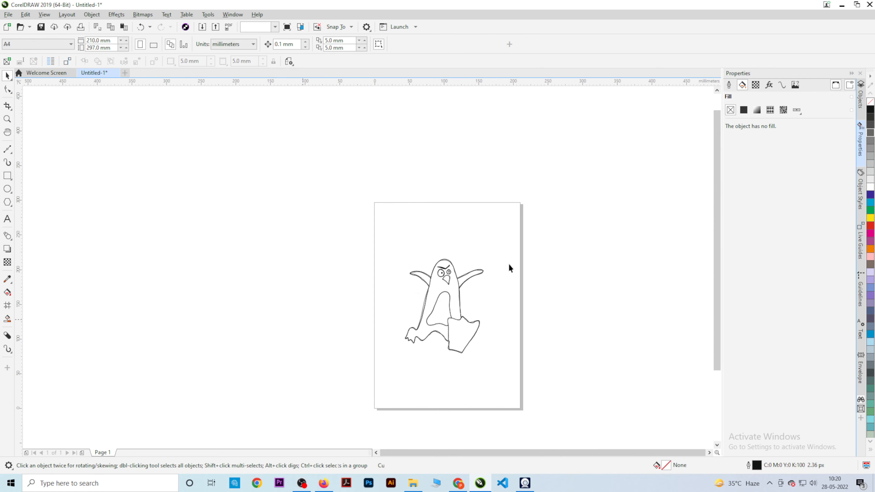
pyautogui.click(463, 266)
pyautogui.scroll(1, 465, 262)
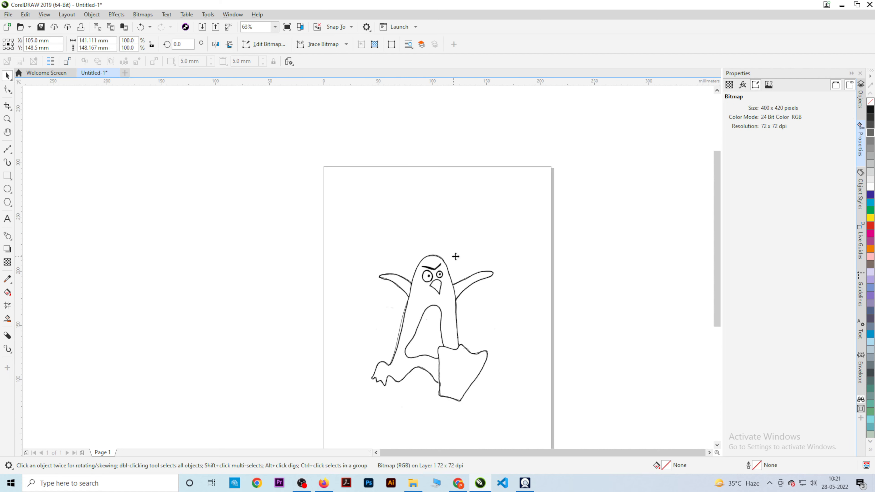
pyautogui.moveTo(455, 256); pyautogui.dragTo(625, 256)
pyautogui.scroll(-1, 370, 244)
pyautogui.click(558, 377)
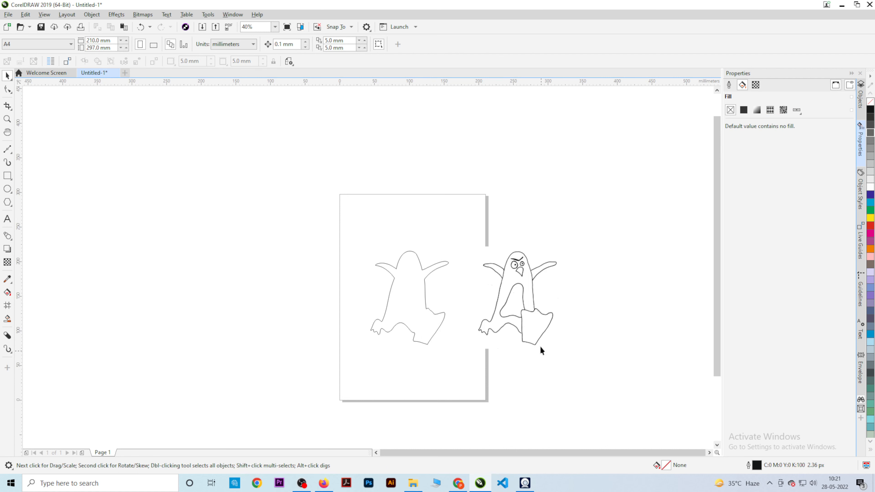
pyautogui.click(537, 316)
pyautogui.hotkey('ctrl', 'z')
pyautogui.click(565, 321)
pyautogui.scroll(2, 360, 338)
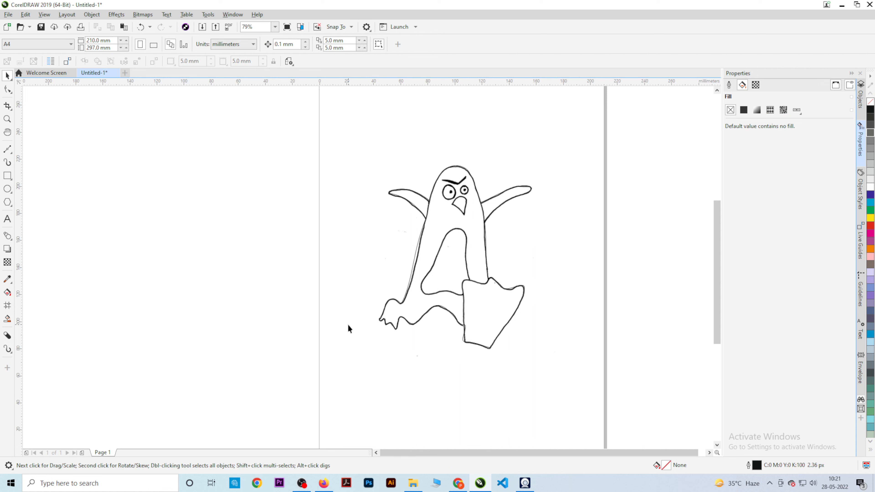
# Step: Move the traced outline off the bitmap to the blank area on its left and activate the Smooth tool
pyautogui.click(8, 92)
pyautogui.click(32, 103)
pyautogui.press('space')
pyautogui.scroll(-1, 205, 149)
pyautogui.click(409, 226)
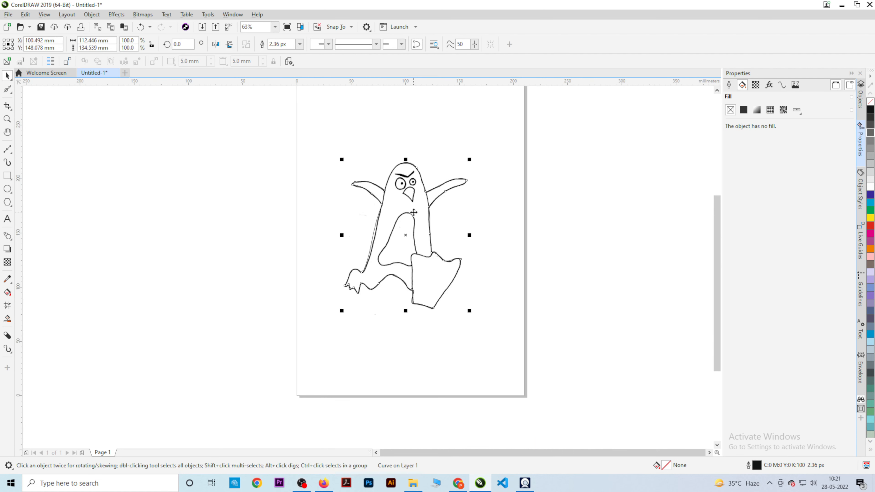
pyautogui.moveTo(409, 226); pyautogui.dragTo(277, 214)
pyautogui.scroll(2, 236, 203)
pyautogui.press('space')
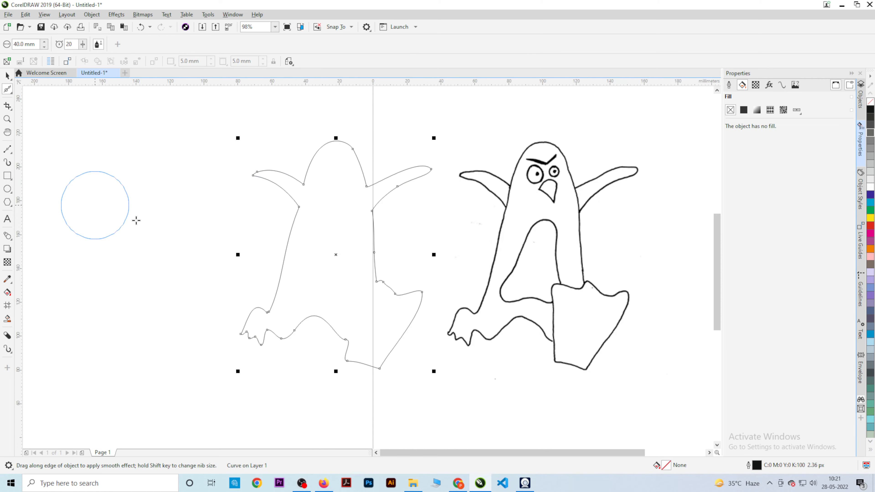
# Step: Reduce the Smooth tool's nib size to about 9.16 mm
pyautogui.scroll(4, 354, 214)
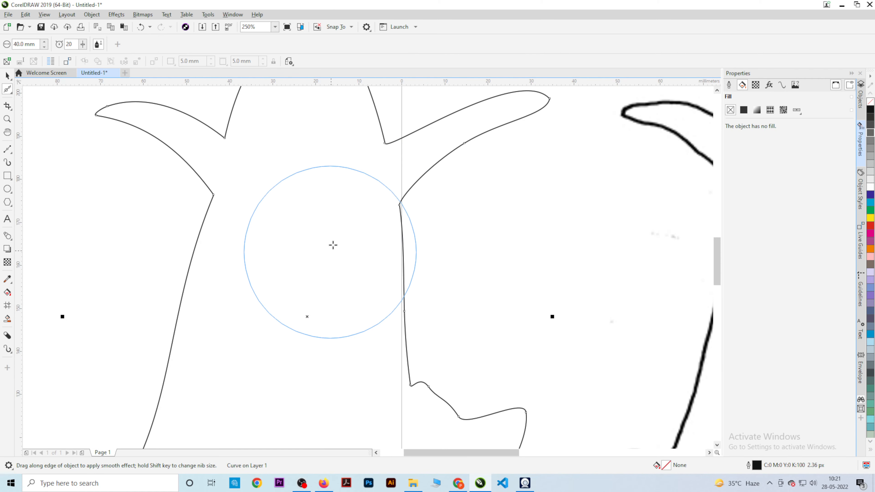
pyautogui.moveTo(332, 224)
pyautogui.keyDown('shift'); pyautogui.mouseDown()
pyautogui.moveTo(354, 205)
pyautogui.moveTo(336, 234)
pyautogui.mouseUp(); pyautogui.keyUp('shift')
pyautogui.scroll(-5, 335, 213)
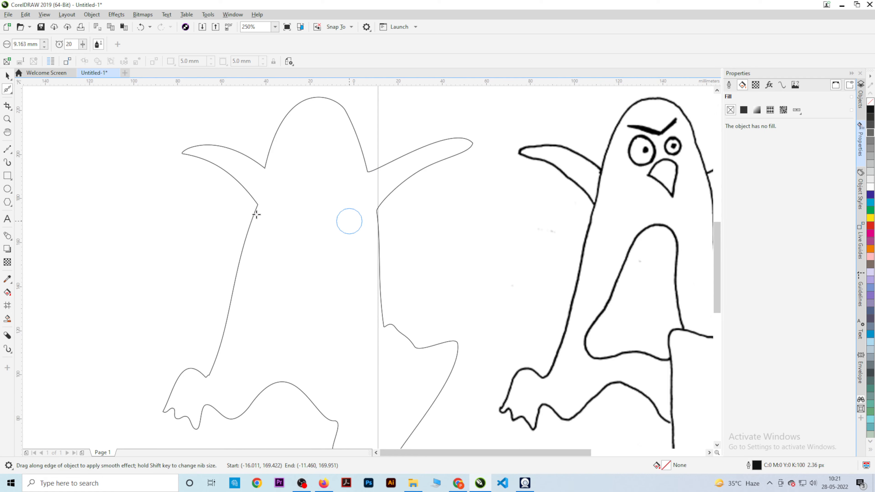
# Step: Smooth the right foot's upper edge and its outer corner
pyautogui.scroll(5, 213, 217)
pyautogui.scroll(-3, 292, 211)
pyautogui.scroll(-2, 445, 305)
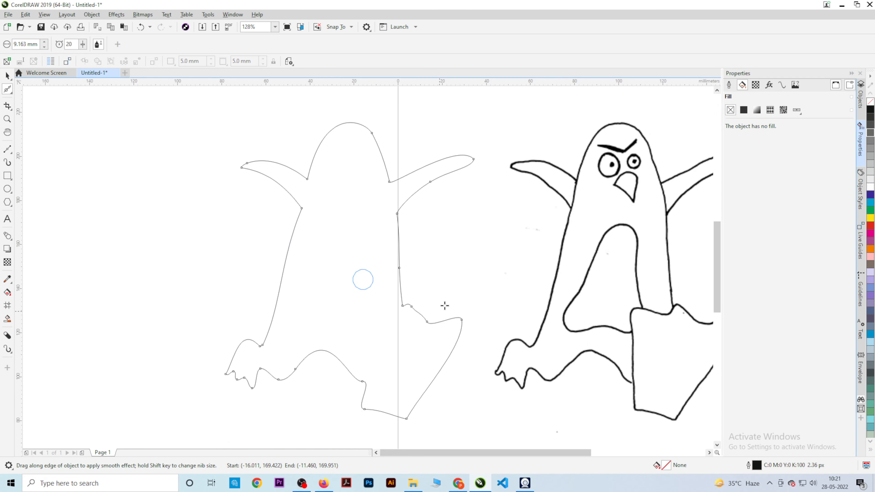
pyautogui.scroll(5, 371, 303)
pyautogui.moveTo(367, 293)
pyautogui.mouseDown()
pyautogui.moveTo(464, 381)
pyautogui.moveTo(460, 369)
pyautogui.mouseUp()
pyautogui.scroll(2, 502, 367)
pyautogui.moveTo(497, 329)
pyautogui.mouseDown()
pyautogui.moveTo(548, 371)
pyautogui.moveTo(527, 319)
pyautogui.mouseUp()
pyautogui.scroll(-2, 463, 258)
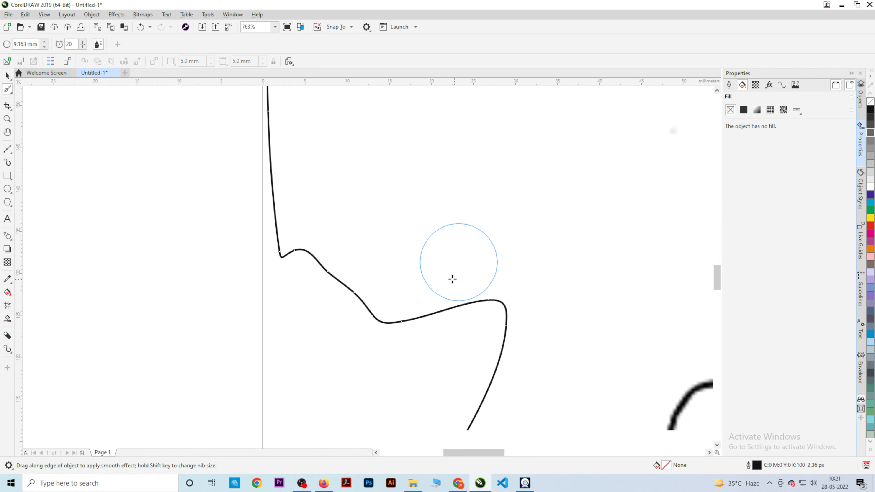
# Step: Smooth the right foot's bottom tip, its lower inner corner and its junction with the left leg
pyautogui.scroll(-4, 458, 245)
pyautogui.scroll(2, 396, 401)
pyautogui.scroll(5, 406, 395)
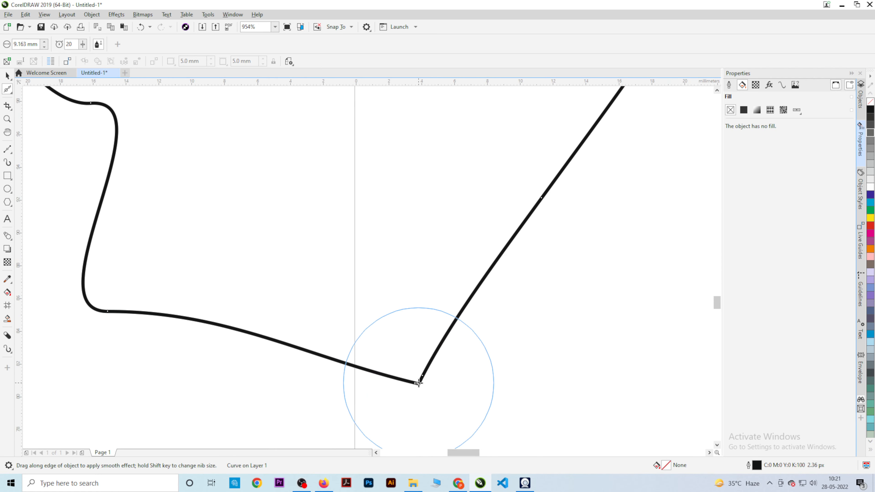
pyautogui.moveTo(422, 380)
pyautogui.mouseDown()
pyautogui.moveTo(380, 390)
pyautogui.moveTo(453, 377)
pyautogui.moveTo(342, 365)
pyautogui.moveTo(369, 367)
pyautogui.mouseUp()
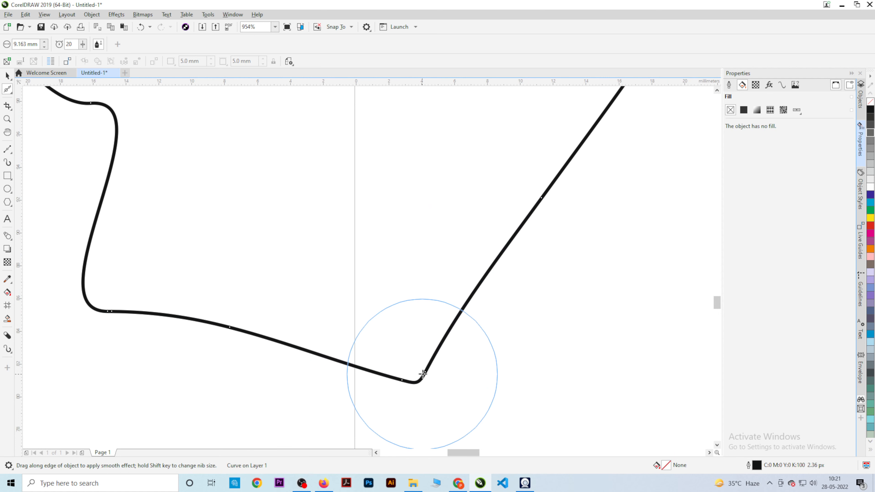
pyautogui.scroll(-3, 370, 359)
pyautogui.moveTo(322, 327)
pyautogui.mouseDown()
pyautogui.moveTo(298, 349)
pyautogui.moveTo(358, 329)
pyautogui.moveTo(367, 374)
pyautogui.mouseUp()
pyautogui.scroll(-2, 395, 339)
pyautogui.moveTo(368, 316); pyautogui.dragTo(315, 318)
pyautogui.scroll(-2, 365, 306)
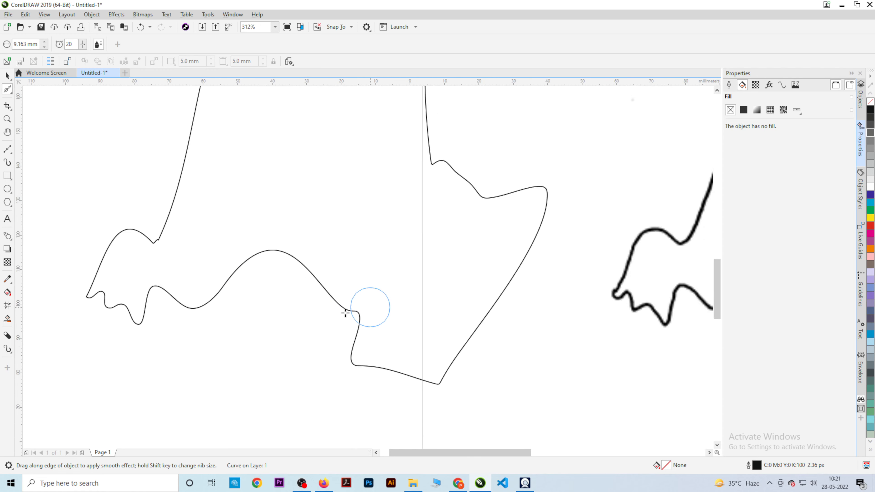
# Step: Activate the Smear tool, try pushing the corner where the left wing meets the body outward, and undo the stroke
pyautogui.click(7, 91)
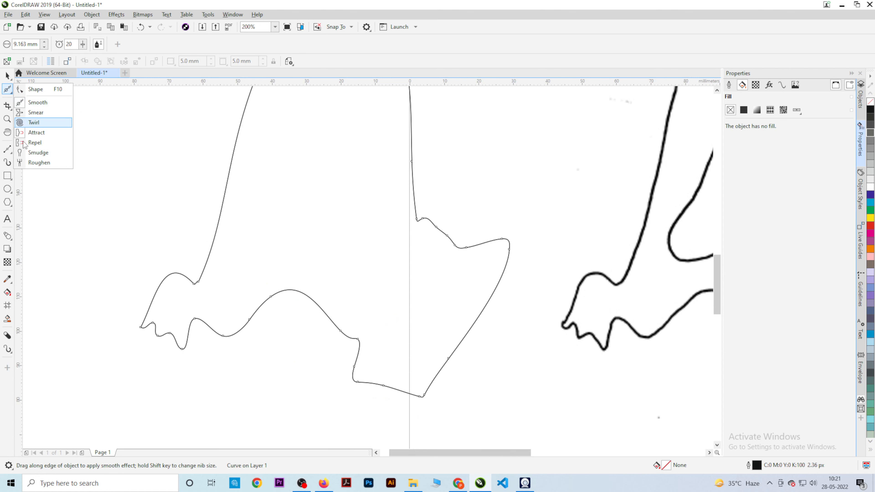
pyautogui.click(46, 111)
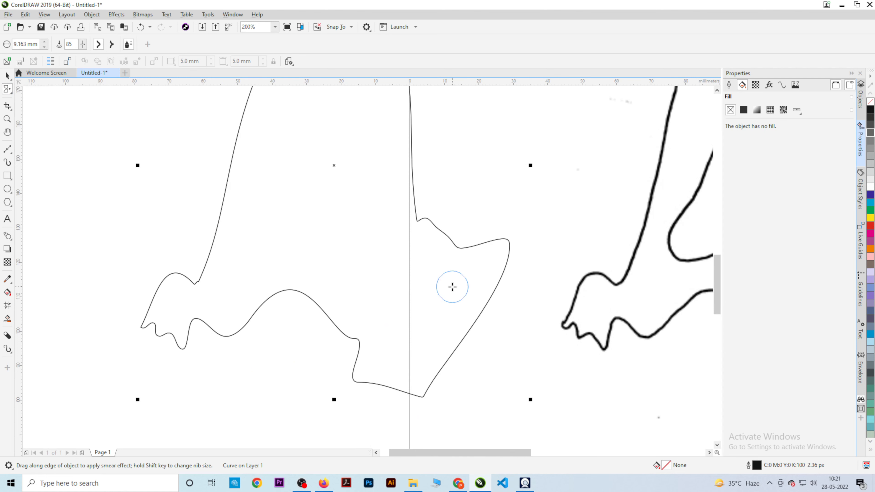
pyautogui.scroll(-3, 373, 252)
pyautogui.scroll(3, 346, 164)
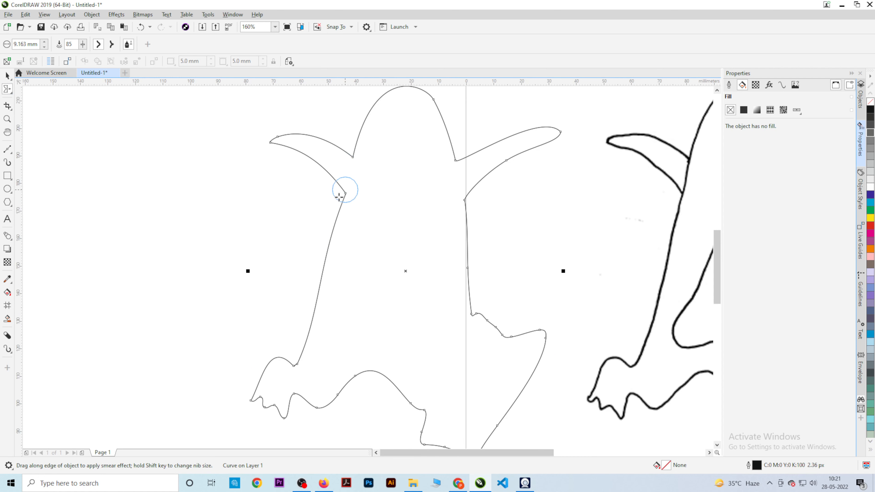
pyautogui.moveTo(339, 197); pyautogui.dragTo(325, 213)
pyautogui.hotkey('ctrl', 'z')
pyautogui.scroll(5, 347, 192)
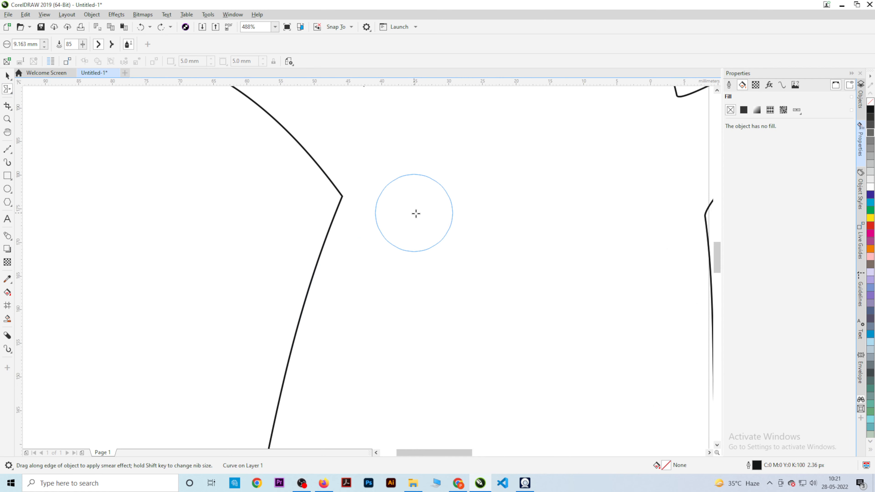
# Step: Smear the corner between the left wing and the body outward and down into a long pointed spike
pyautogui.scroll(-3, 415, 213)
pyautogui.moveTo(389, 204)
pyautogui.mouseDown()
pyautogui.moveTo(353, 234)
pyautogui.moveTo(325, 279)
pyautogui.mouseUp()
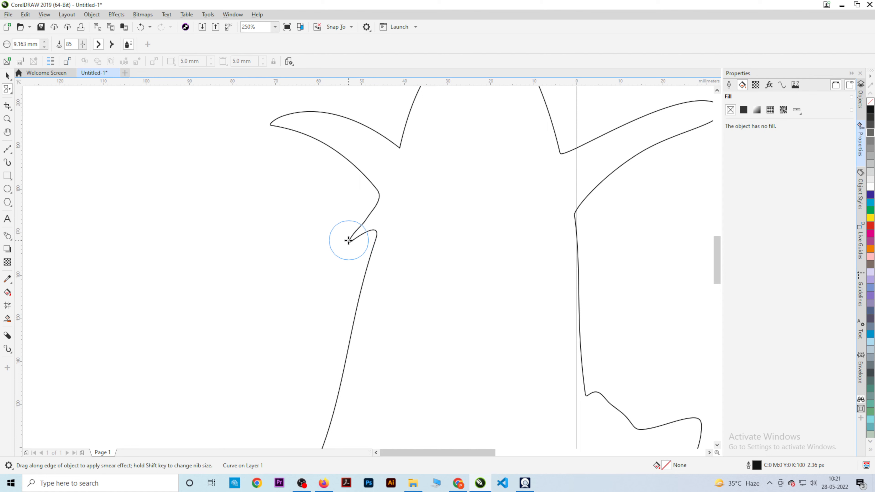
pyautogui.moveTo(348, 240)
pyautogui.mouseDown()
pyautogui.moveTo(323, 265)
pyautogui.moveTo(319, 303)
pyautogui.mouseUp()
pyautogui.scroll(-1, 365, 200)
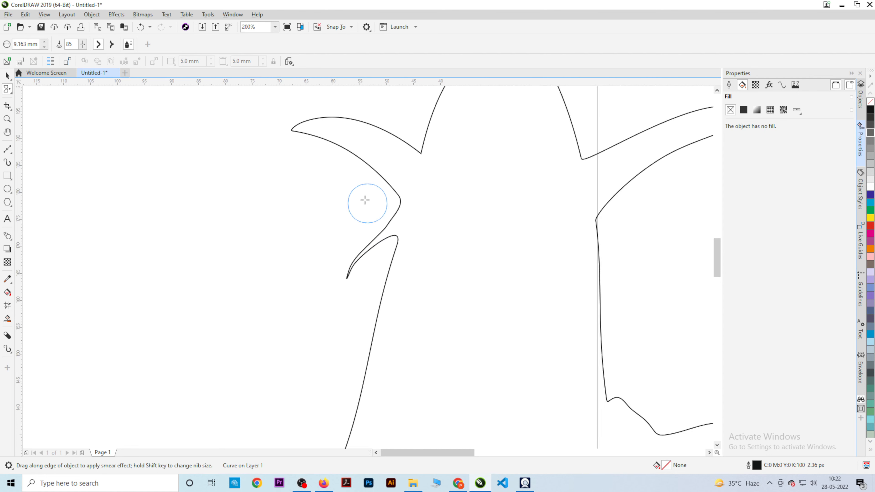
# Step: Smear pointed notches into the left wing's lower edge and pull several spikes out of the right foot's upper edge
pyautogui.scroll(1, 365, 200)
pyautogui.moveTo(327, 129)
pyautogui.mouseDown()
pyautogui.moveTo(277, 160)
pyautogui.moveTo(248, 193)
pyautogui.mouseUp()
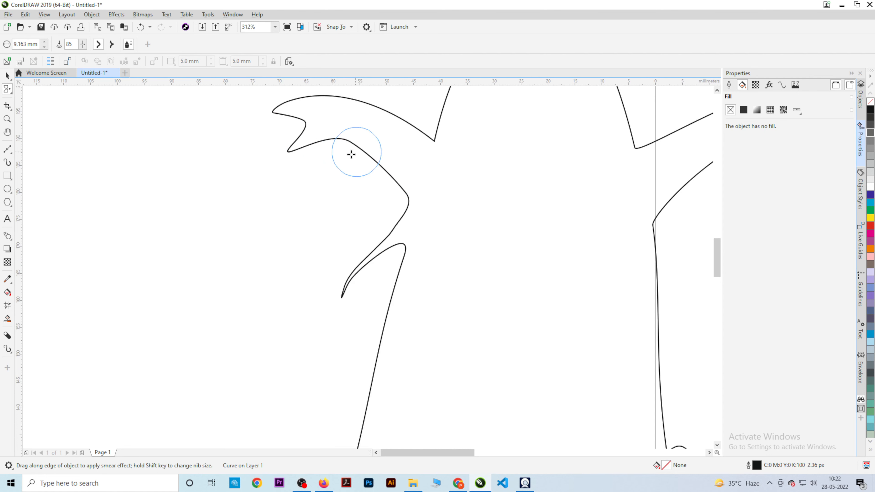
pyautogui.moveTo(352, 154); pyautogui.dragTo(279, 205)
pyautogui.scroll(-2, 409, 139)
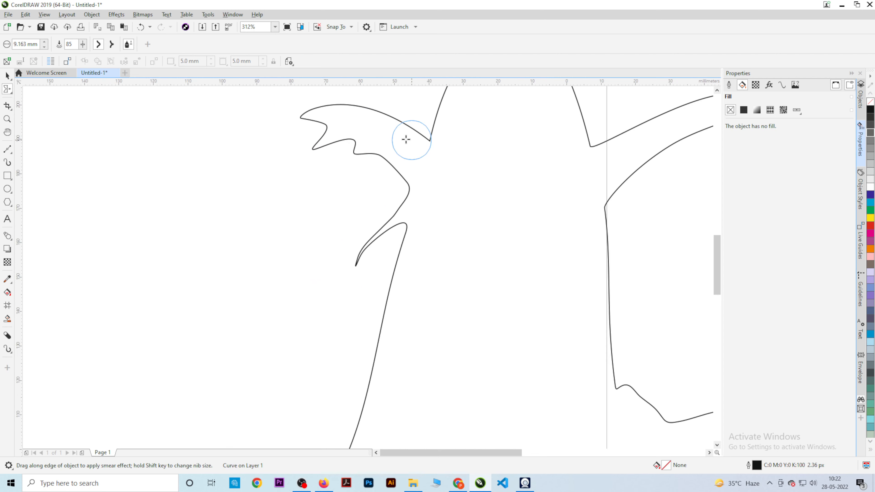
pyautogui.scroll(-5, 406, 139)
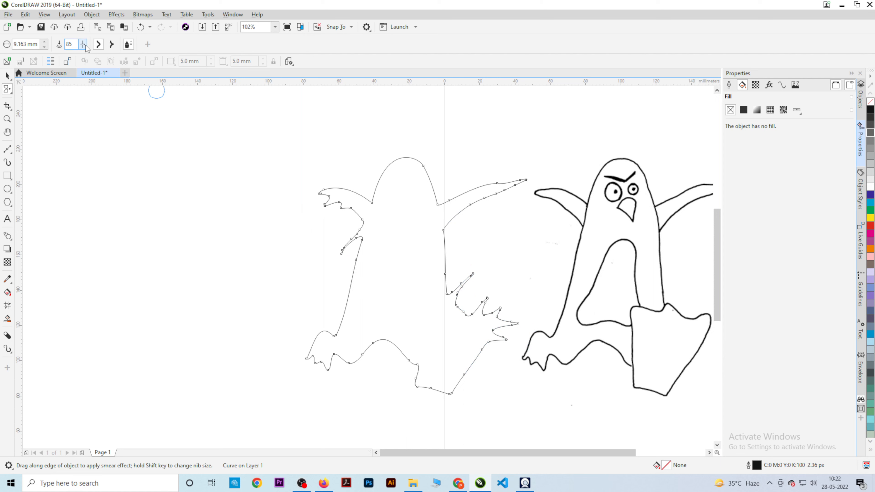
# Step: Set the Smear tool's pressure to 100 and its nib size to 75 mm
pyautogui.moveTo(85, 45); pyautogui.dragTo(91, 55)
pyautogui.moveTo(181, 221)
pyautogui.mouseDown()
pyautogui.moveTo(190, 211)
pyautogui.moveTo(224, 227)
pyautogui.moveTo(193, 215)
pyautogui.moveTo(219, 235)
pyautogui.mouseUp()
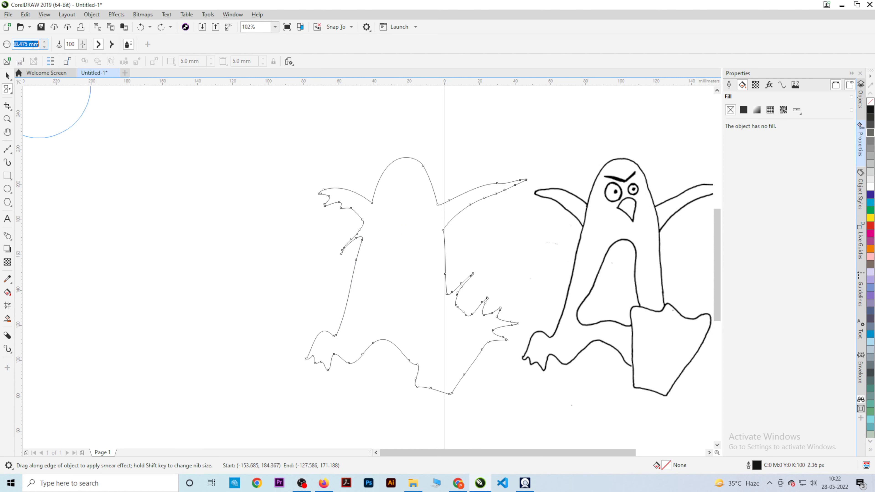
pyautogui.press('Return')
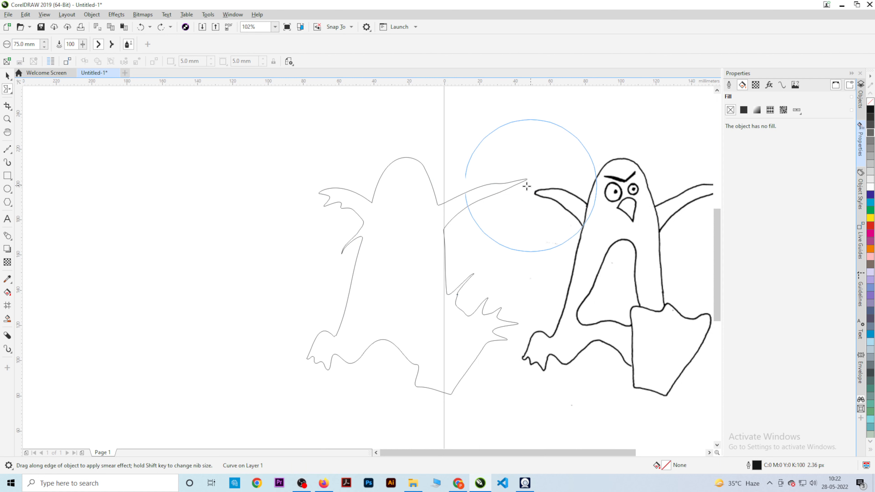
# Step: Try smearing the head and right wing sideways with the 75 mm nib and undo the stroke
pyautogui.moveTo(443, 171)
pyautogui.mouseDown()
pyautogui.moveTo(522, 135)
pyautogui.moveTo(622, 120)
pyautogui.moveTo(649, 132)
pyautogui.moveTo(680, 181)
pyautogui.mouseUp()
pyautogui.scroll(-2, 419, 191)
pyautogui.hotkey('ctrl', 'z')
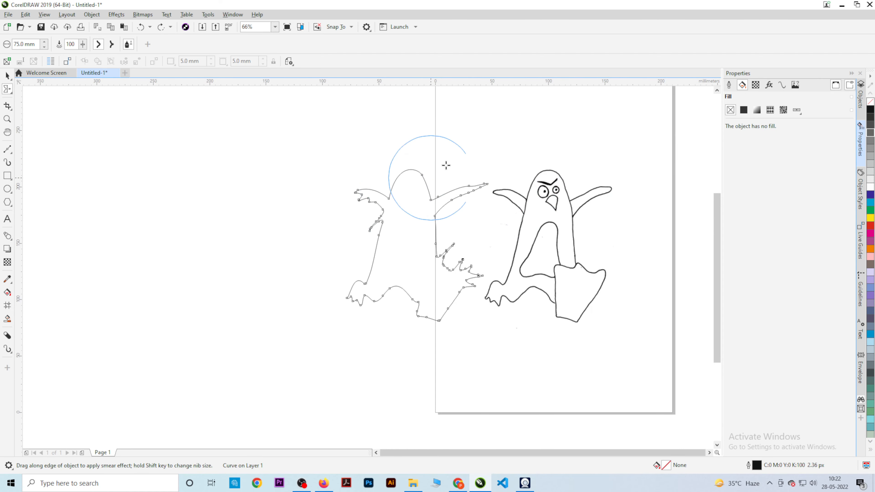
# Step: Try another large-nib smear beside the head, undo it, and reduce the nib size to about 14.85 mm
pyautogui.moveTo(460, 148)
pyautogui.mouseDown()
pyautogui.moveTo(422, 145)
pyautogui.moveTo(470, 153)
pyautogui.moveTo(432, 162)
pyautogui.moveTo(535, 125)
pyautogui.mouseUp()
pyautogui.moveTo(596, 175); pyautogui.dragTo(600, 174)
pyautogui.hotkey('ctrl', 'z')
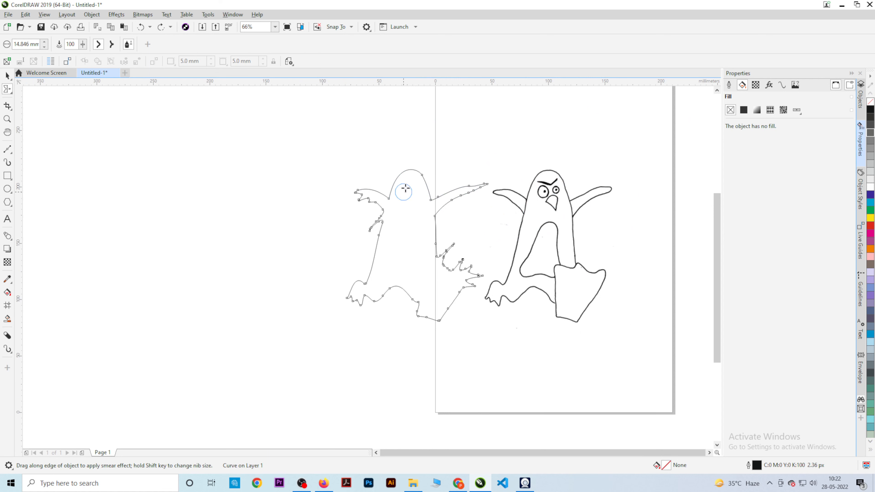
# Step: Set the Smear pressure to 50 and push small points out of the top and sides of the head
pyautogui.doubleClick(73, 44)
pyautogui.moveTo(424, 181)
pyautogui.mouseDown()
pyautogui.moveTo(460, 135)
pyautogui.moveTo(440, 181)
pyautogui.mouseUp()
pyautogui.moveTo(392, 141); pyautogui.dragTo(377, 166)
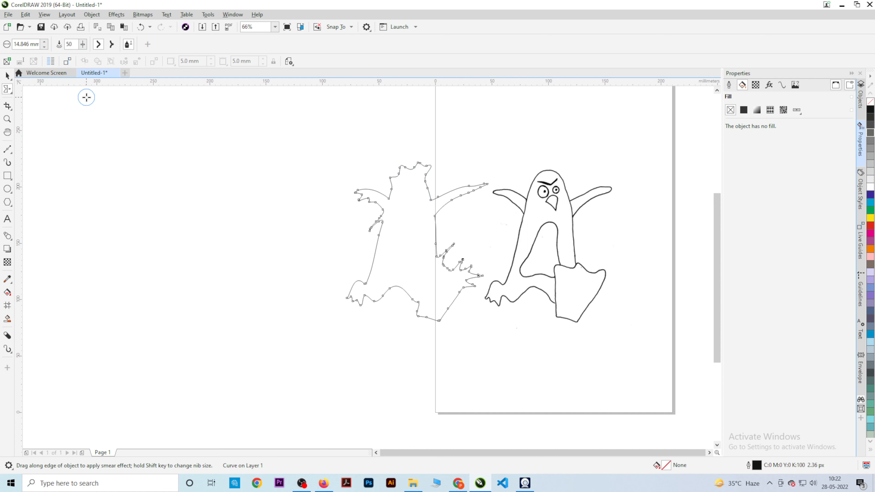
# Step: Undo all the Smear strokes on the penguin's head, wings and right foot
pyautogui.click(10, 92)
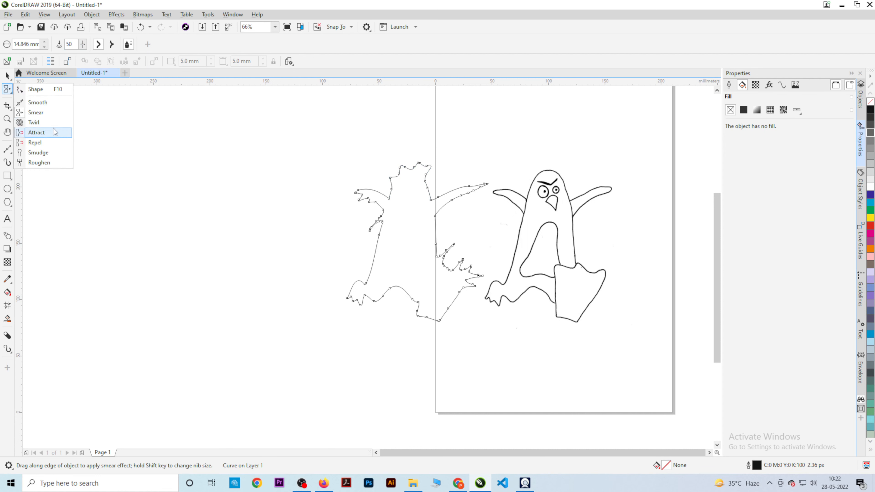
pyautogui.click(35, 122)
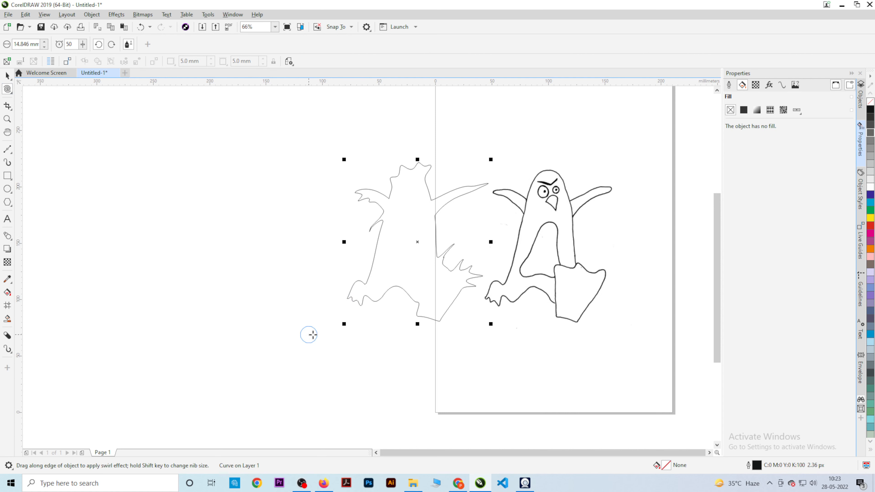
pyautogui.press('space')
pyautogui.hotkey('ctrl', 'z')
pyautogui.hotkey('ctrl', 'z')
pyautogui.hotkey('ctrl', 'z')
pyautogui.hotkey('ctrl', 'z')
pyautogui.hotkey('ctrl', 'z')
pyautogui.hotkey('ctrl', 'z')
pyautogui.hotkey('ctrl', 'z')
pyautogui.hotkey('ctrl', 'z')
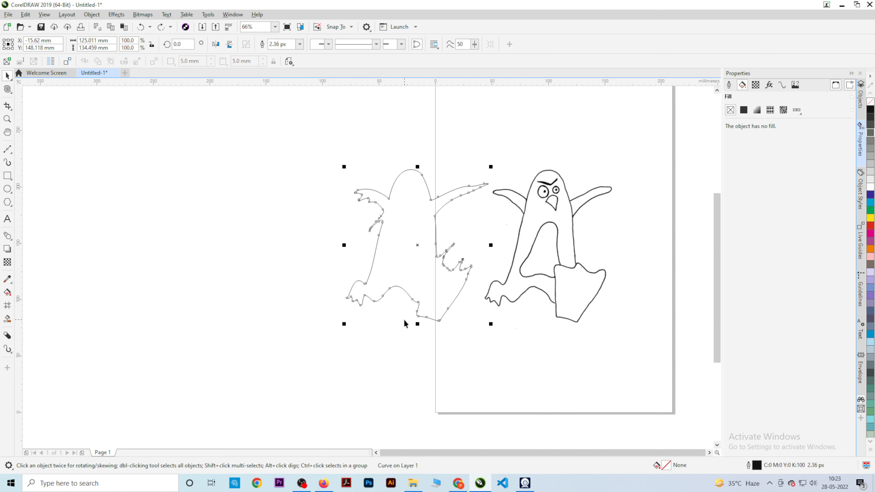
pyautogui.hotkey('ctrl', 'z')
pyautogui.hotkey('ctrl', 'z')
pyautogui.hotkey('ctrl', 'z')
pyautogui.hotkey('ctrl', 'z')
pyautogui.hotkey('ctrl', 'z')
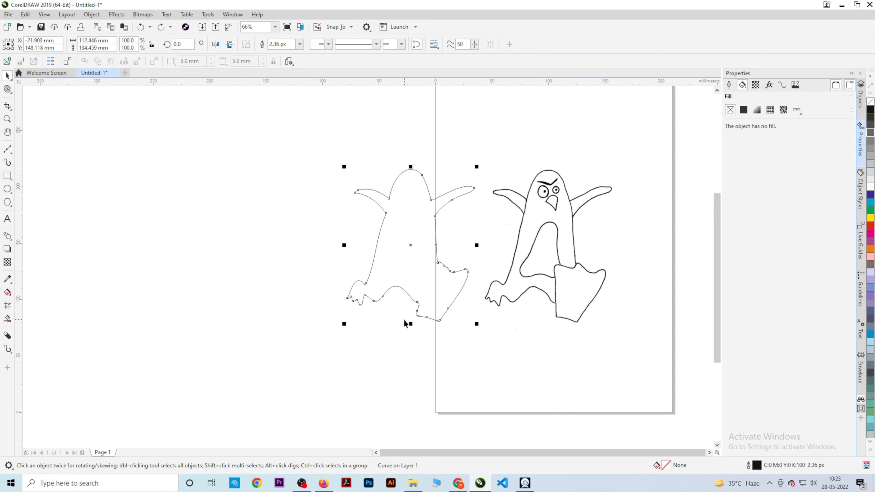
# Step: Remove the penguin reference bitmap from the page, keeping the traced outline
pyautogui.click(280, 256)
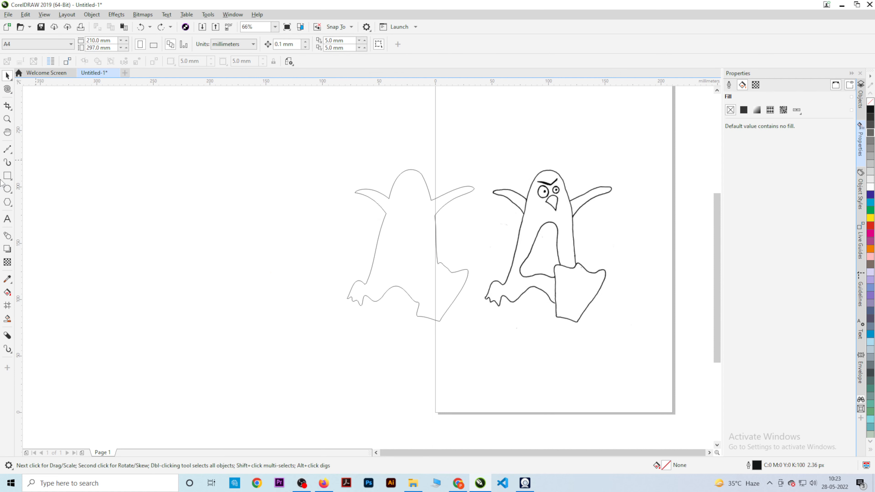
pyautogui.hscroll(2, 341, 184)
pyautogui.scroll(1, 341, 184)
pyautogui.click(345, 258)
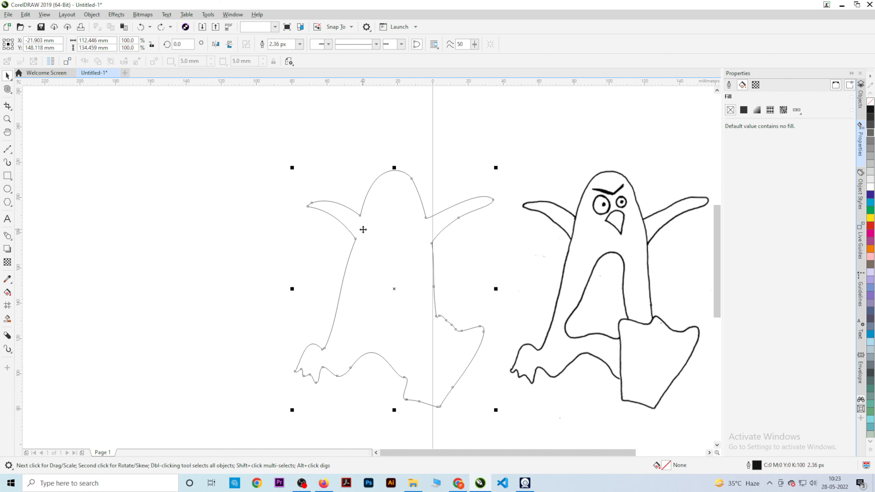
pyautogui.scroll(-1, 363, 230)
pyautogui.hscroll(1, 379, 257)
pyautogui.click(500, 258)
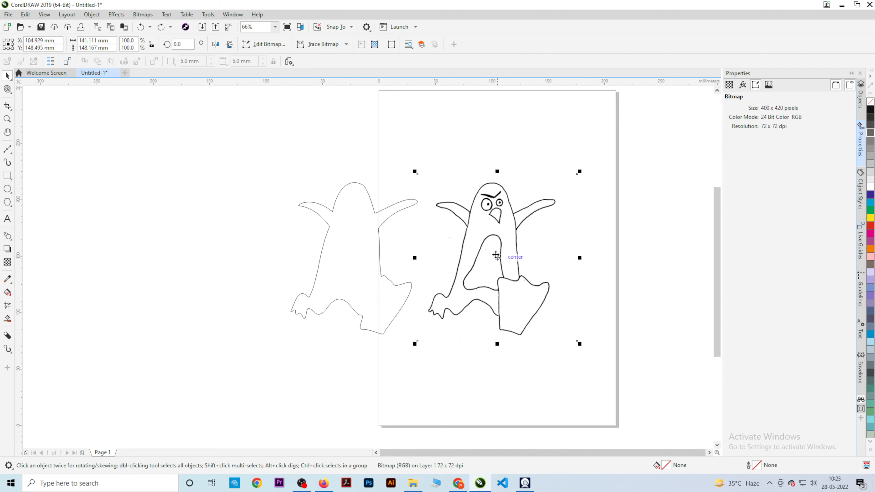
pyautogui.scroll(-2, 500, 257)
pyautogui.moveTo(452, 256); pyautogui.dragTo(574, 255)
pyautogui.click(395, 290)
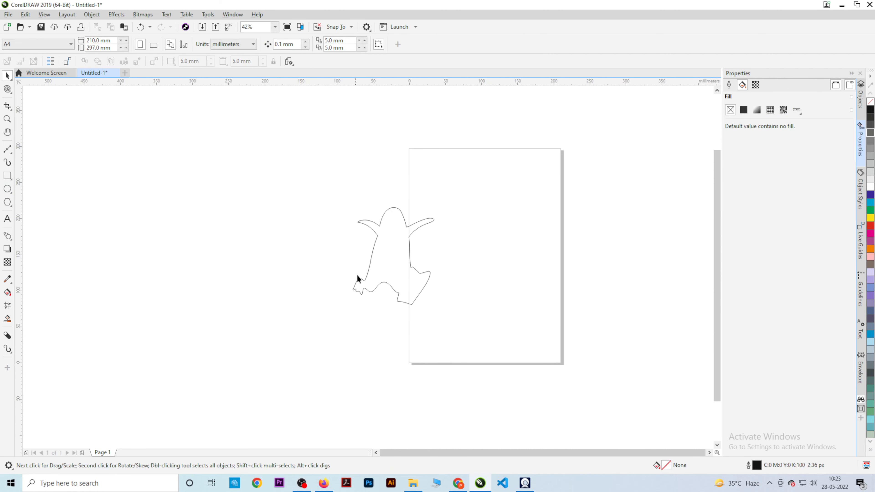
# Step: Centre the traced penguin outline on the page
pyautogui.click(366, 278)
pyautogui.press('p')
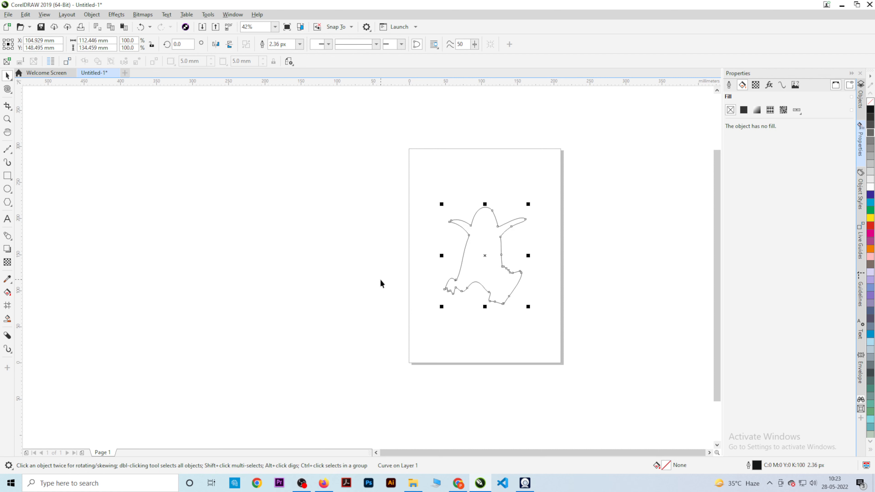
pyautogui.click(333, 281)
pyautogui.click(498, 248)
pyautogui.hscroll(1, 441, 260)
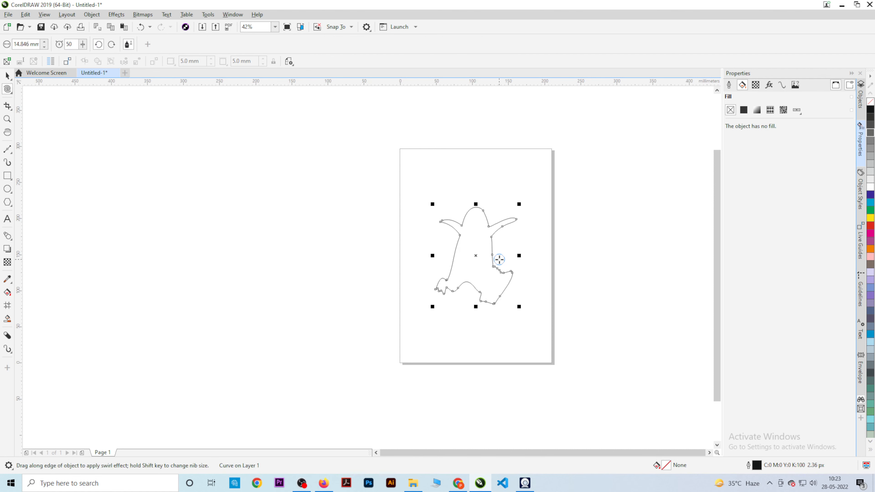
# Step: Activate the Twirl tool and twirl the corner below the right wing into a tight spiral
pyautogui.click(7, 90)
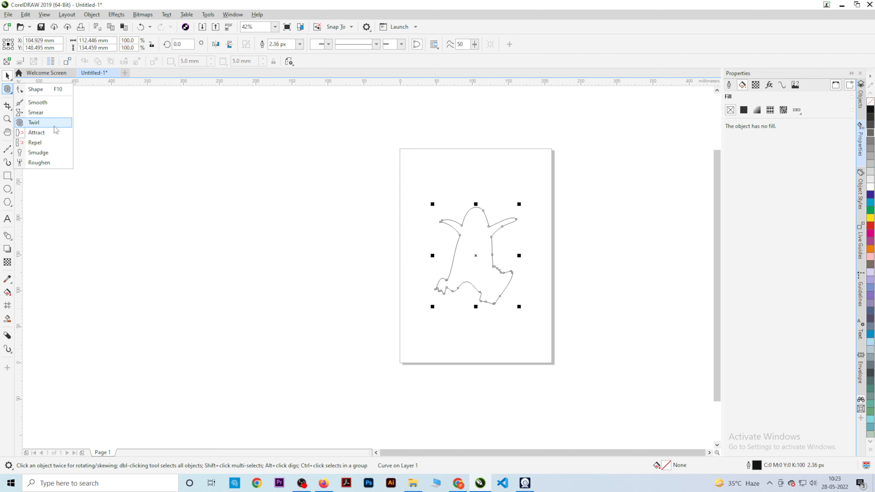
pyautogui.click(39, 124)
pyautogui.scroll(2, 446, 222)
pyautogui.scroll(3, 446, 221)
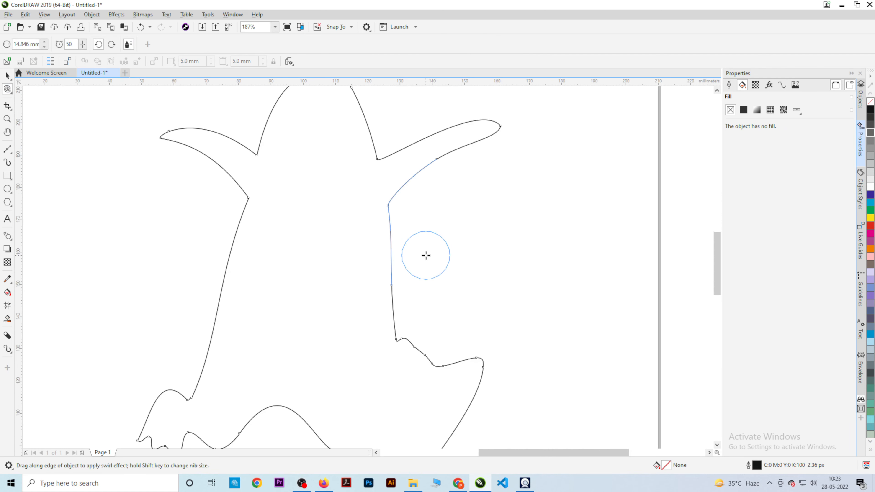
pyautogui.moveTo(394, 215); pyautogui.dragTo(389, 209)
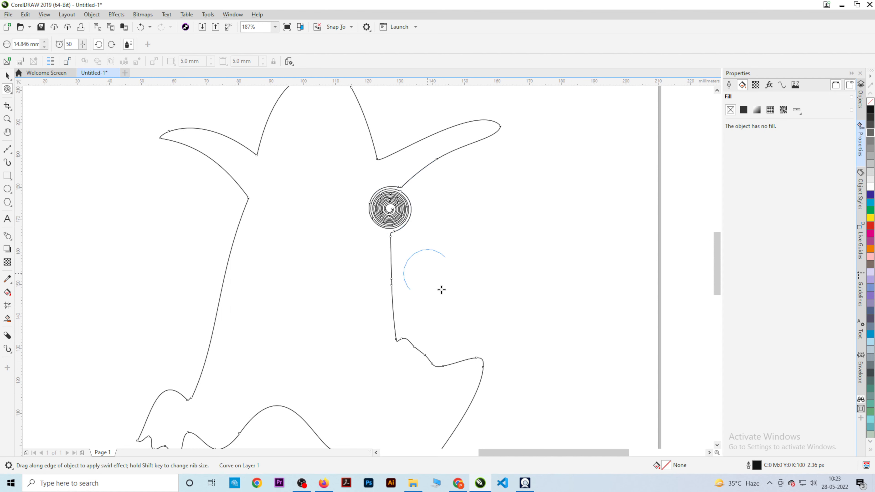
# Step: Twirl the dip in the right foot's upper edge into a second tight spiral
pyautogui.press('space')
pyautogui.scroll(4, 385, 217)
pyautogui.scroll(-5, 438, 195)
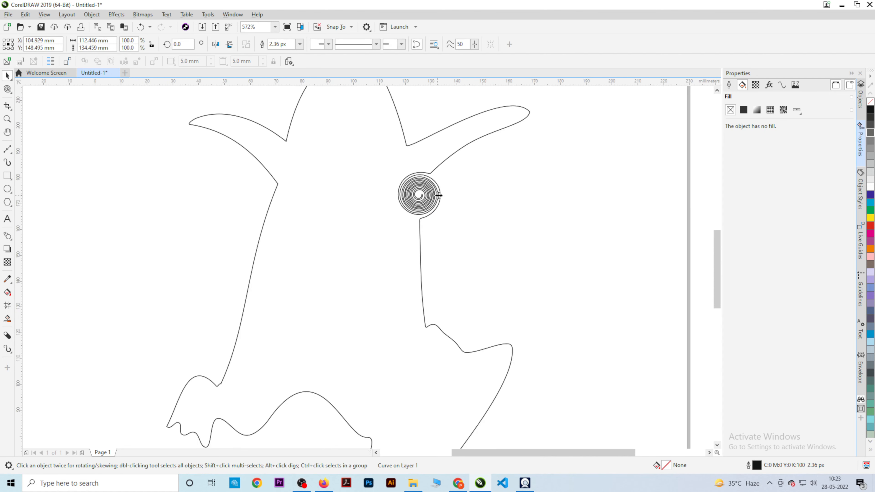
pyautogui.press('space')
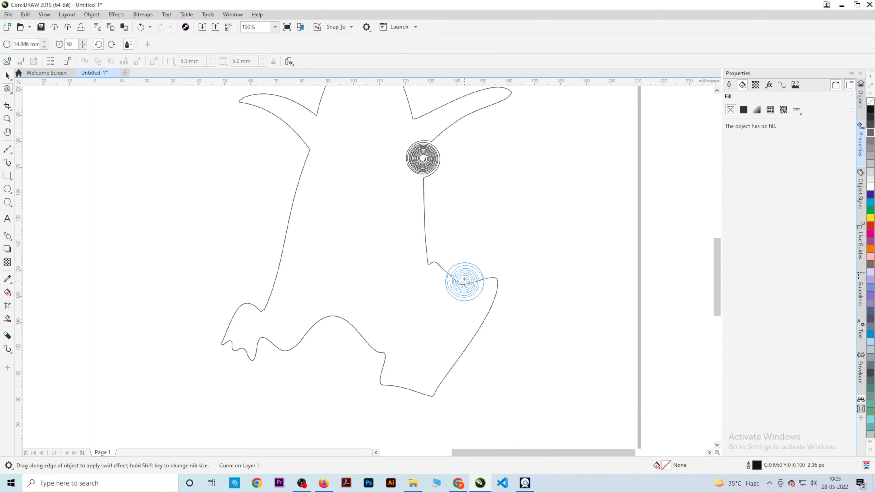
pyautogui.moveTo(465, 282); pyautogui.dragTo(464, 280)
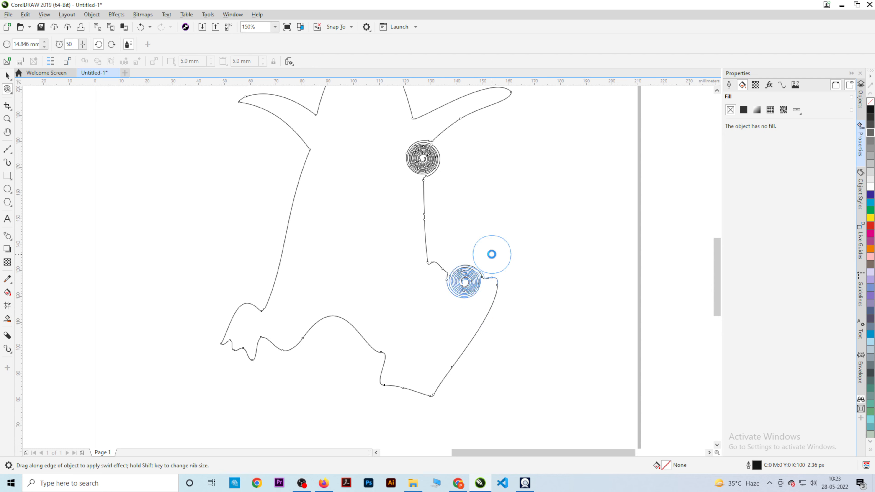
# Step: Twirl the corners above and below the left wing into small hooked curls
pyautogui.scroll(-2, 474, 290)
pyautogui.press('space')
pyautogui.scroll(2, 385, 220)
pyautogui.press('space')
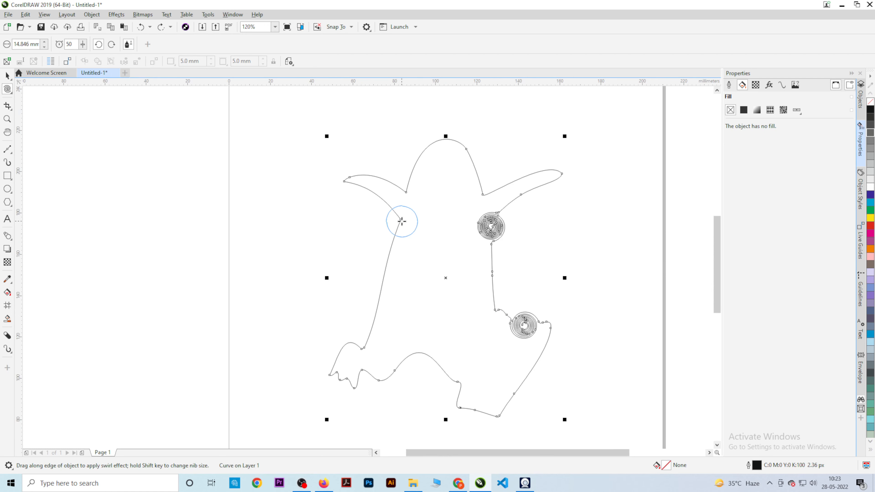
pyautogui.moveTo(393, 232); pyautogui.dragTo(411, 222)
pyautogui.scroll(2, 404, 259)
pyautogui.scroll(-2, 396, 262)
pyautogui.scroll(2, 407, 266)
pyautogui.scroll(2, 423, 263)
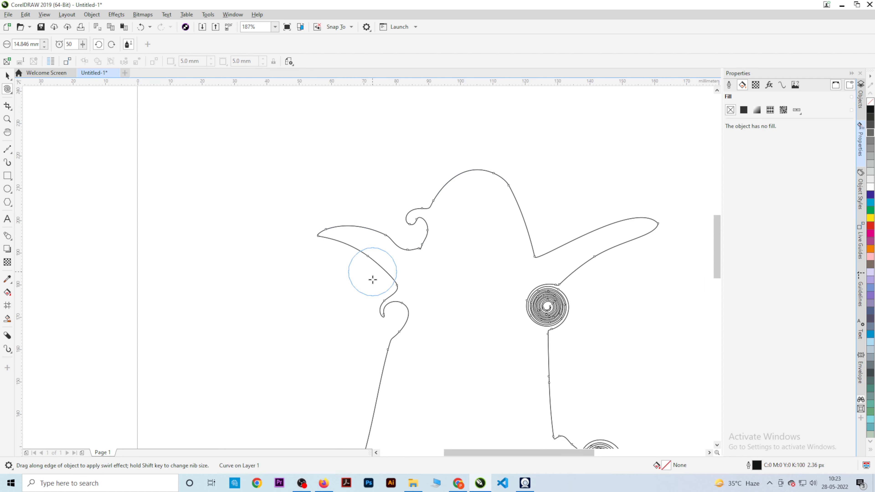
# Step: Twirl the corner between the head and the right wing slightly and select the whole outline
pyautogui.scroll(-2, 386, 261)
pyautogui.scroll(2, 508, 259)
pyautogui.moveTo(464, 259); pyautogui.dragTo(474, 230)
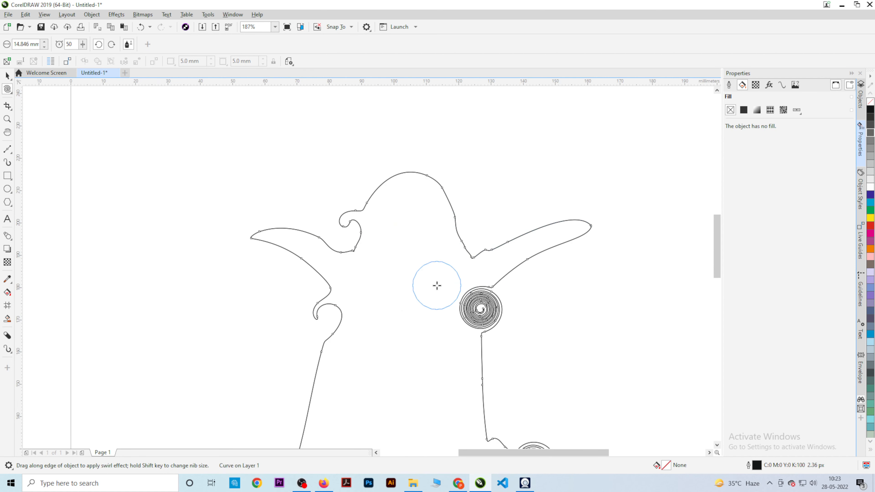
pyautogui.press('space')
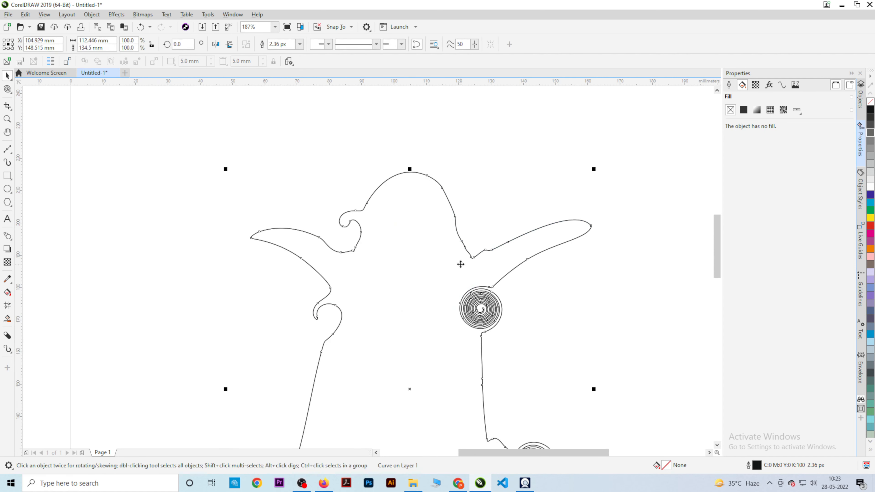
pyautogui.hotkey('shift', 'F4')
pyautogui.moveTo(193, 176); pyautogui.dragTo(512, 377)
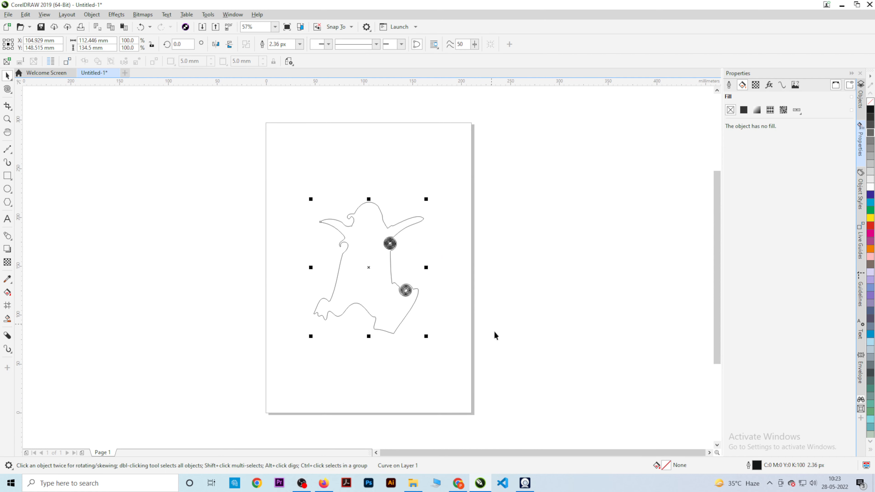
pyautogui.click(494, 330)
pyautogui.click(12, 91)
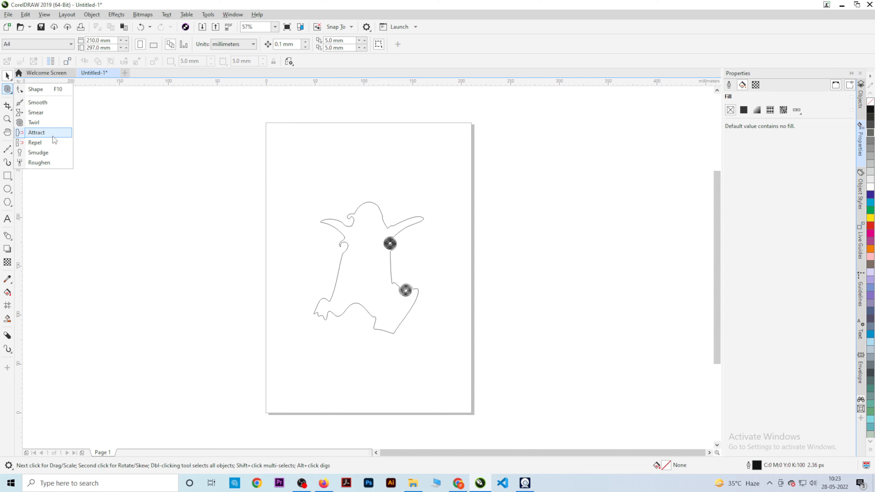
pyautogui.scroll(2, 327, 255)
pyautogui.scroll(-2, 288, 261)
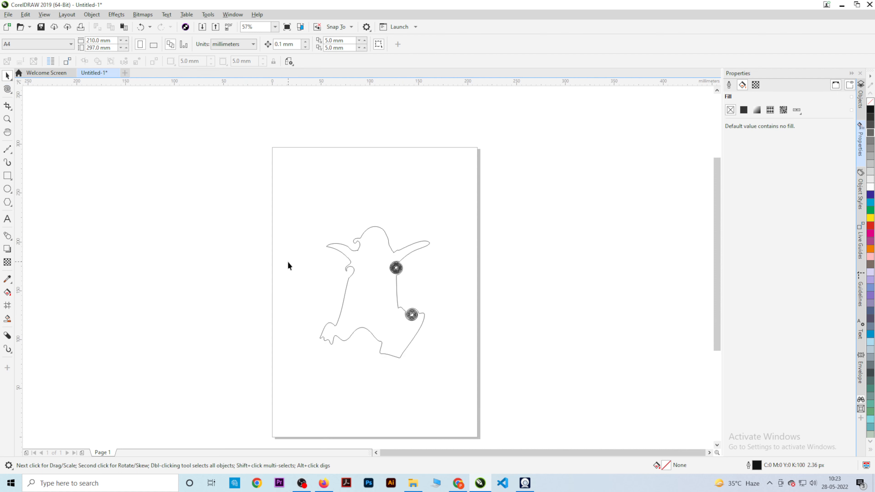
pyautogui.click(4, 90)
pyautogui.scroll(-1, 274, 237)
pyautogui.moveTo(456, 381); pyautogui.dragTo(456, 381)
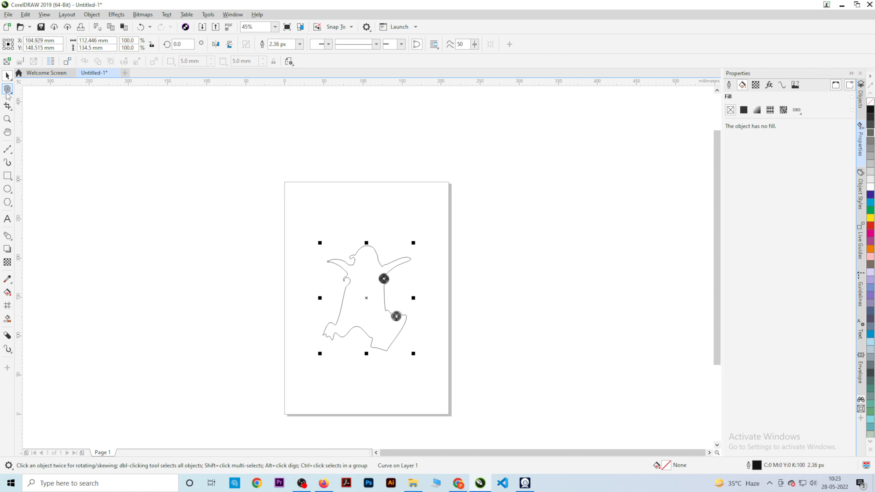
pyautogui.click(7, 90)
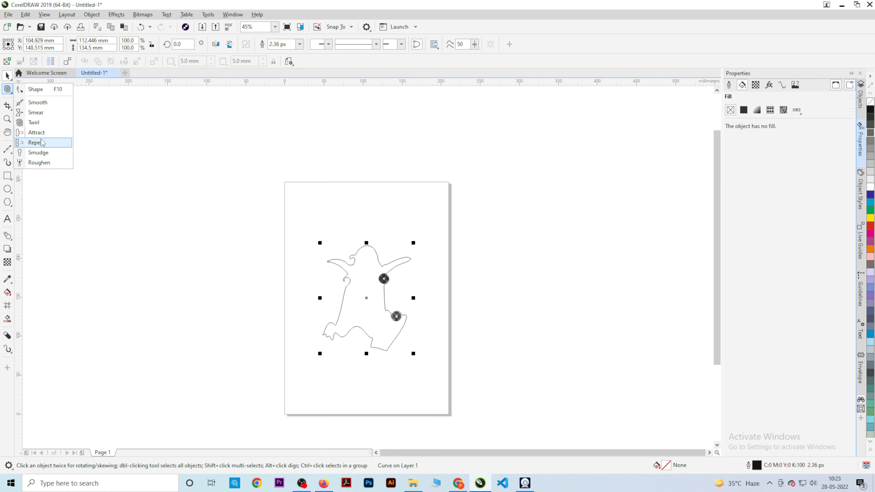
pyautogui.click(42, 153)
pyautogui.scroll(5, 345, 293)
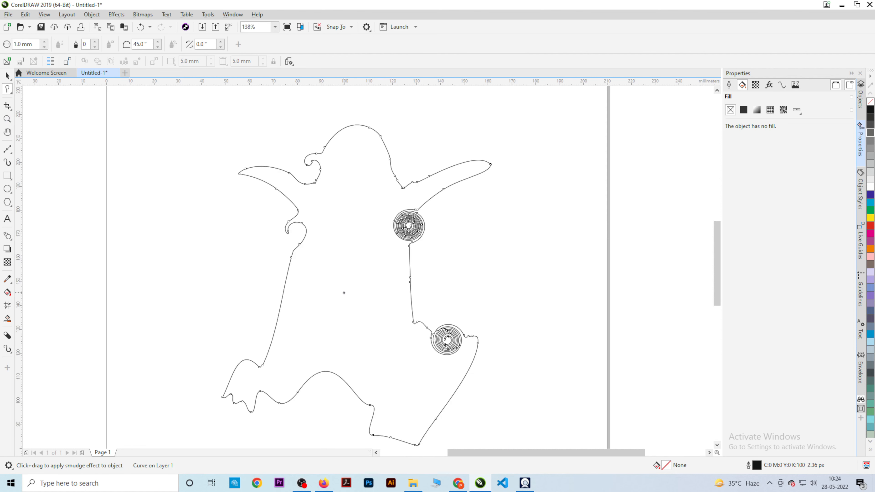
pyautogui.press('space')
pyautogui.scroll(-4, 397, 242)
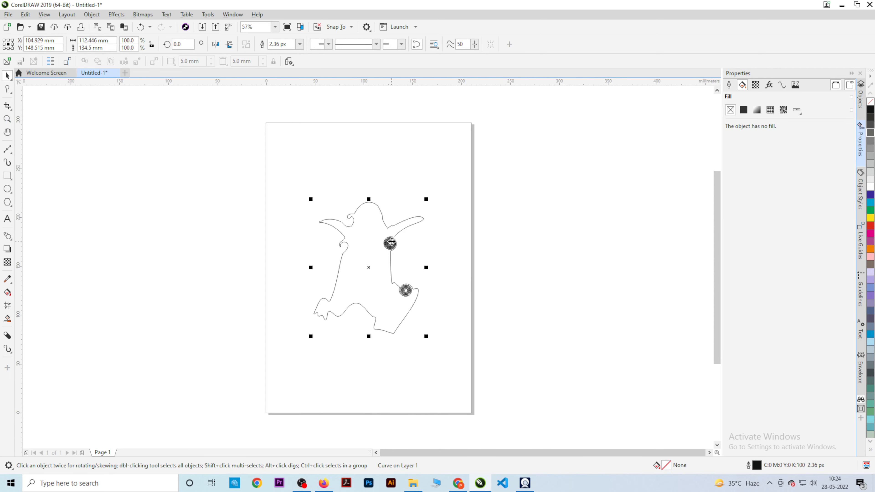
pyautogui.click(514, 317)
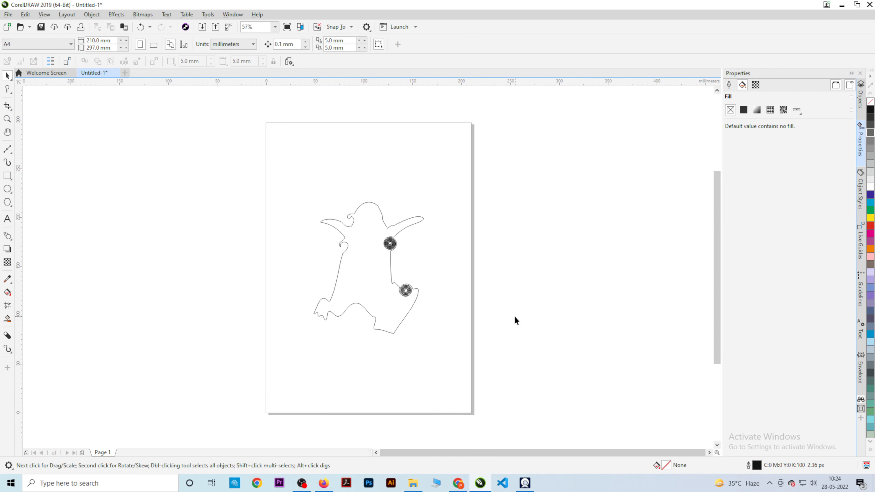
# Step: Switch to Chrome, preview the soccer ball vector trace image, and browse the image results for simple tracing examples
pyautogui.click(458, 484)
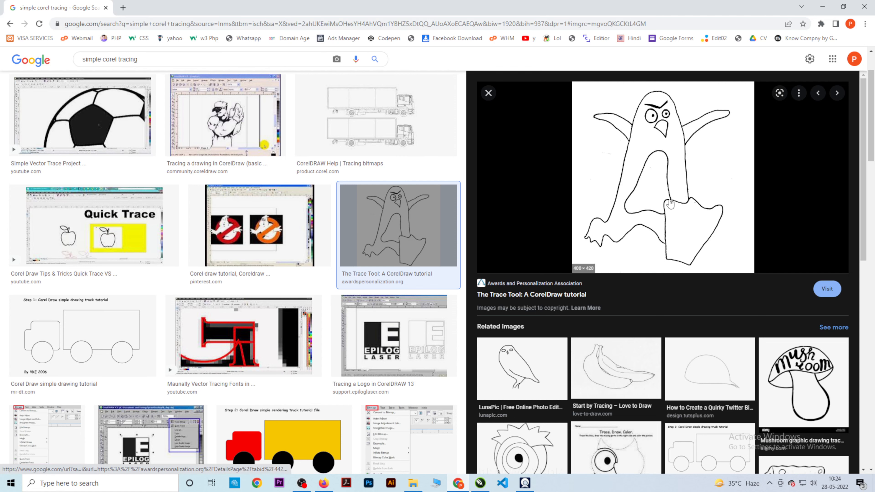
pyautogui.click(100, 120)
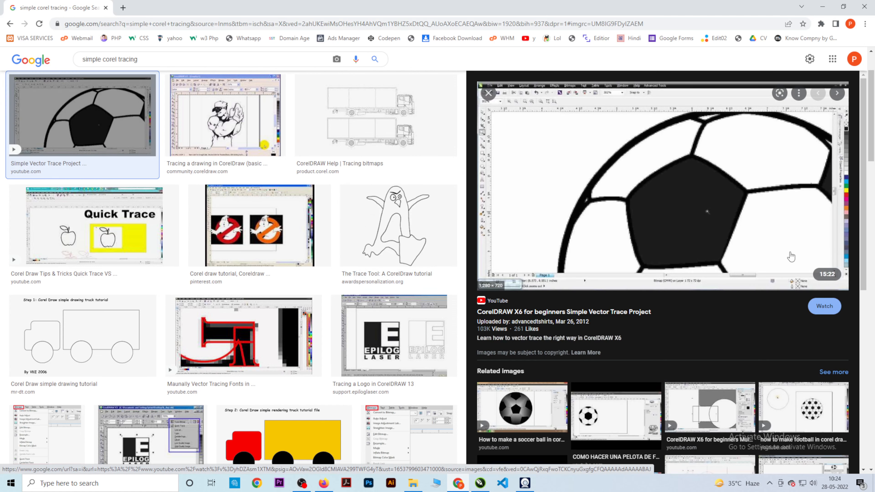
pyautogui.scroll(-10, 456, 309)
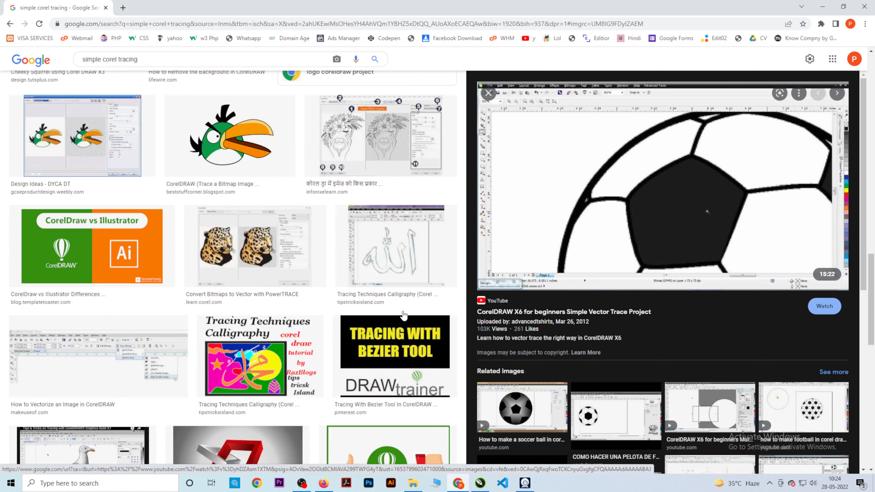
pyautogui.scroll(-10, 704, 358)
pyautogui.scroll(10, 704, 360)
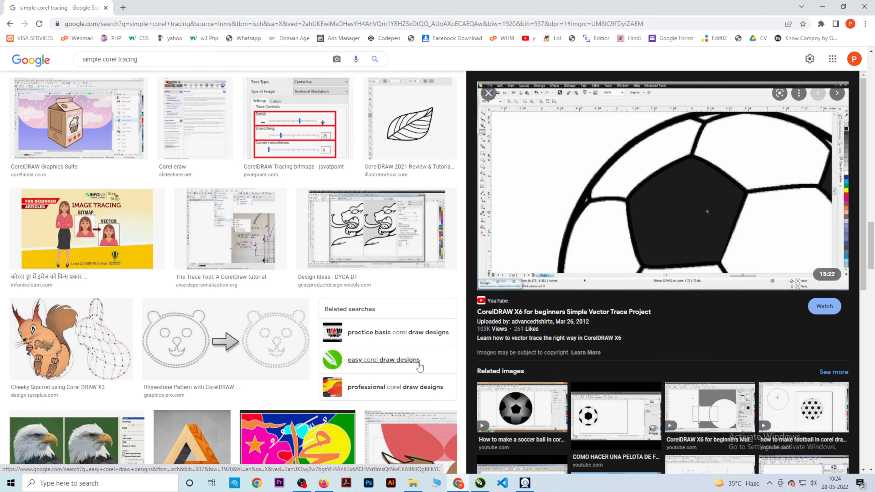
pyautogui.scroll(10, 233, 269)
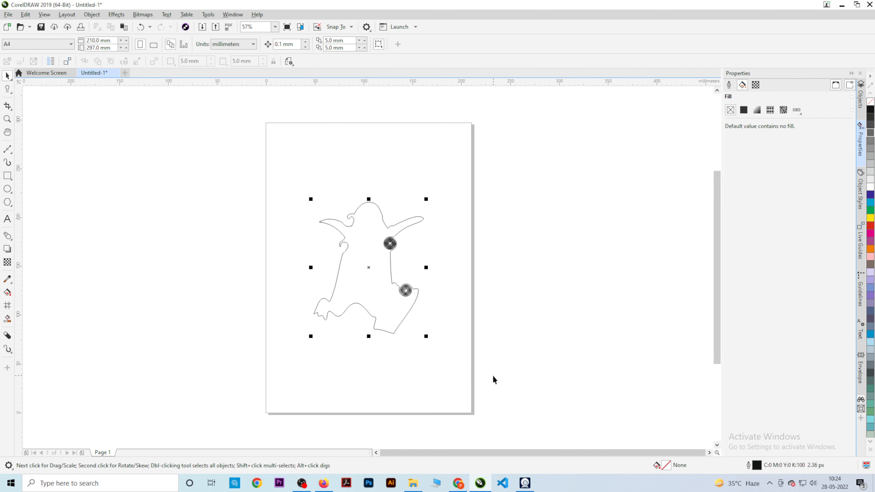
pyautogui.hotkey('alt', 'Tab')
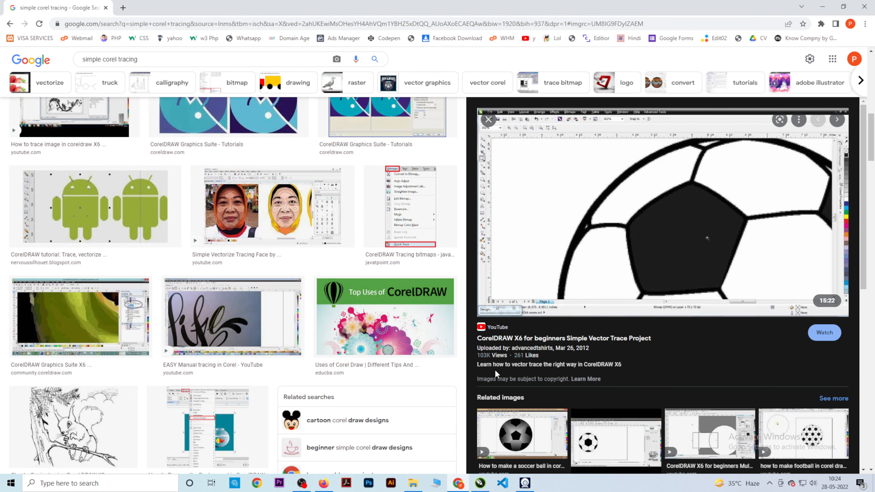
pyautogui.scroll(10, 494, 369)
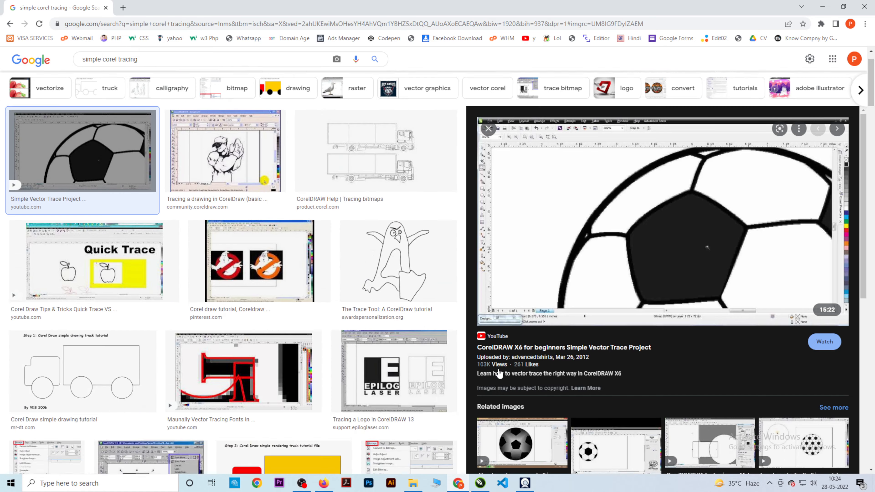
# Step: Search Google Images for "tracing in coreldraw"
pyautogui.tripleClick(203, 68)
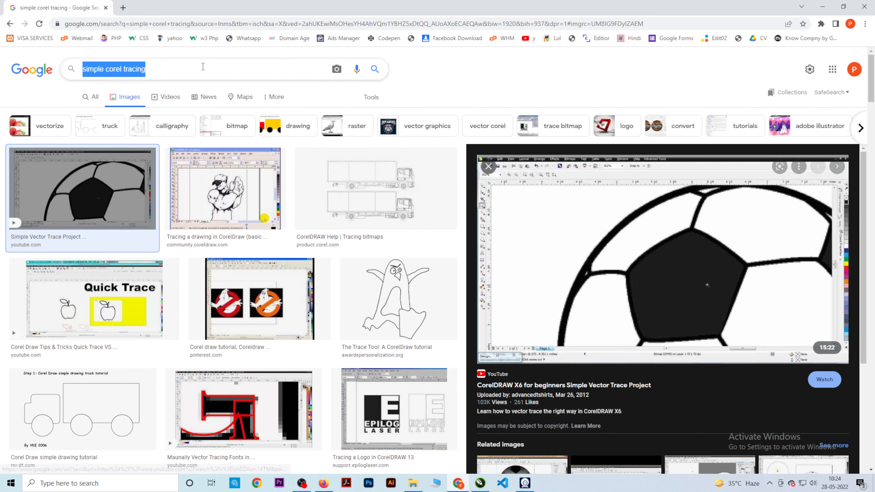
pyautogui.write('trcing in coreld')
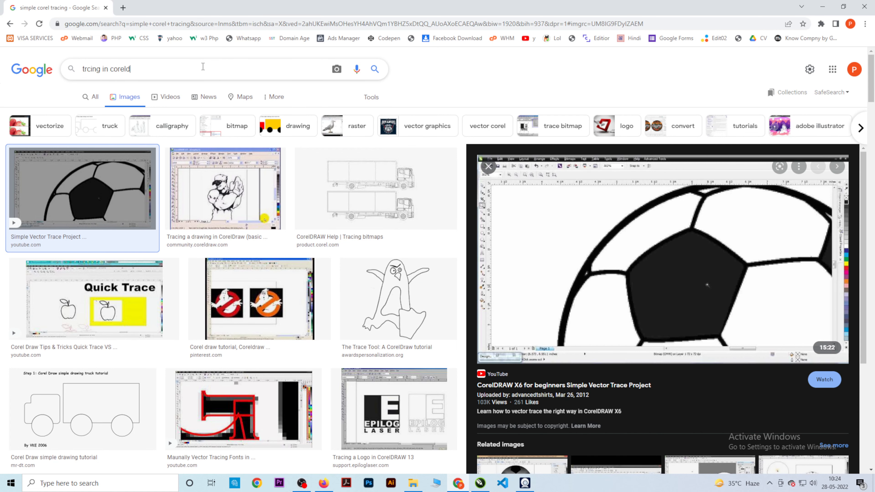
pyautogui.write('raw')
pyautogui.press('Return')
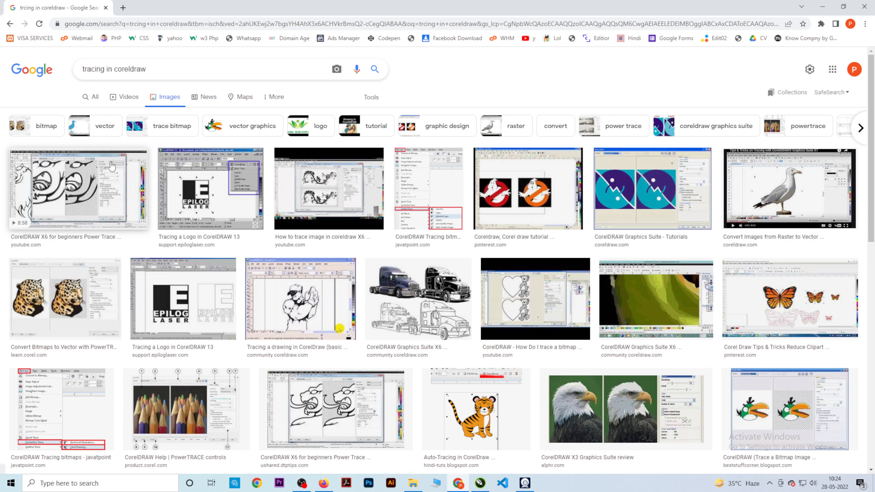
# Step: Preview the seagull raster-to-vector image, followed by the related black bird silhouette
pyautogui.click(776, 202)
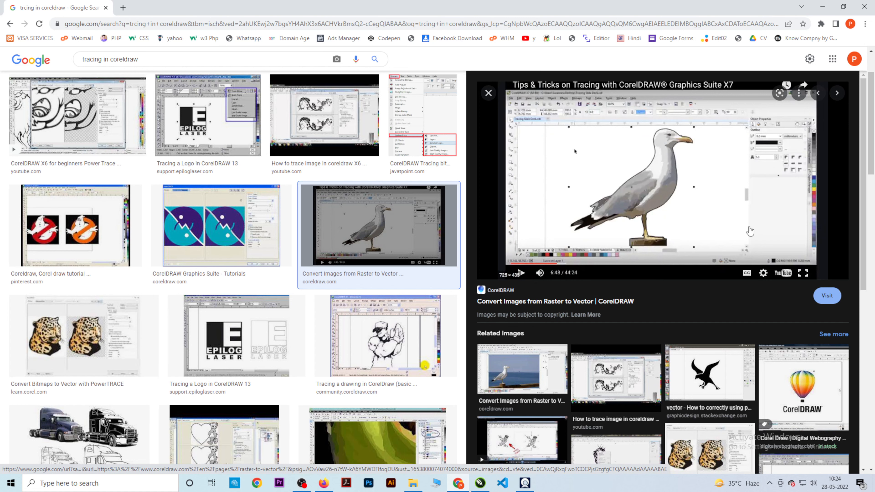
pyautogui.click(735, 392)
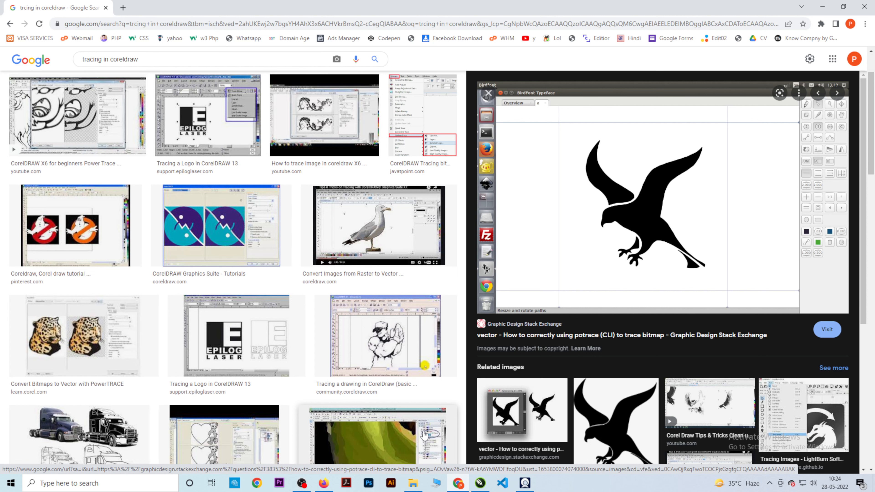
pyautogui.click(311, 486)
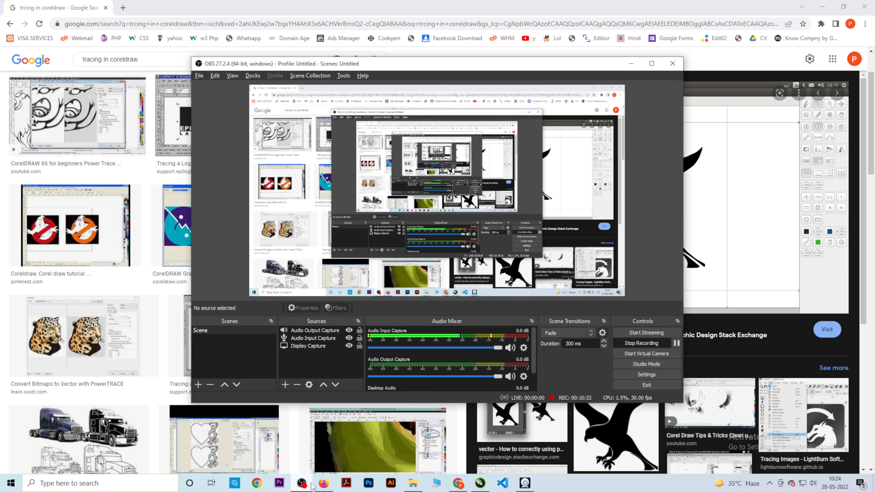